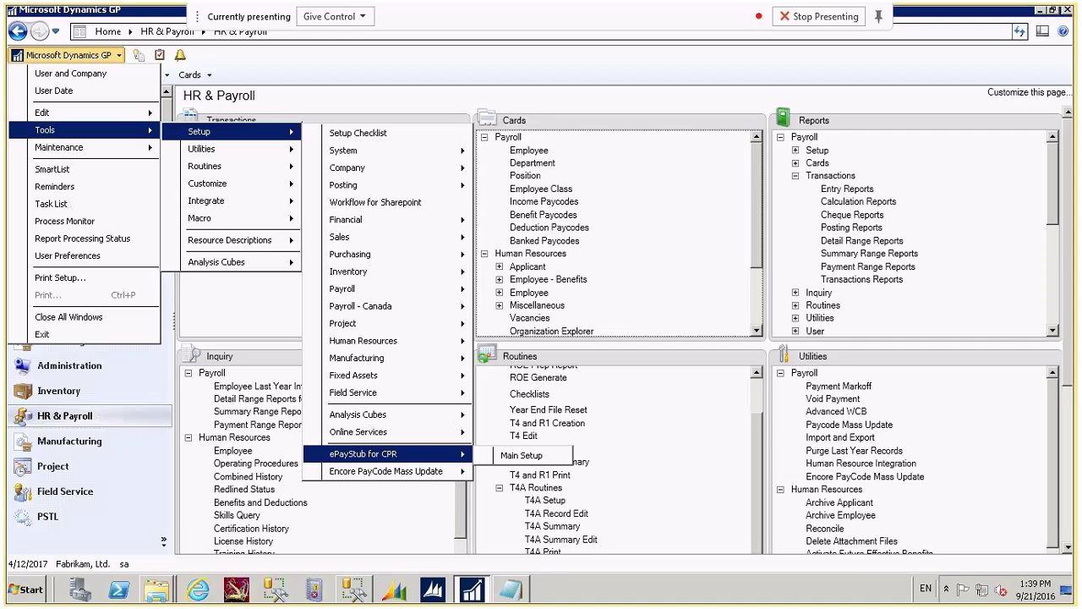
Open ePayStub Setup and keep the PDF password at the last 3 SIN digits (e.g. smi789).
left_click(531, 457)
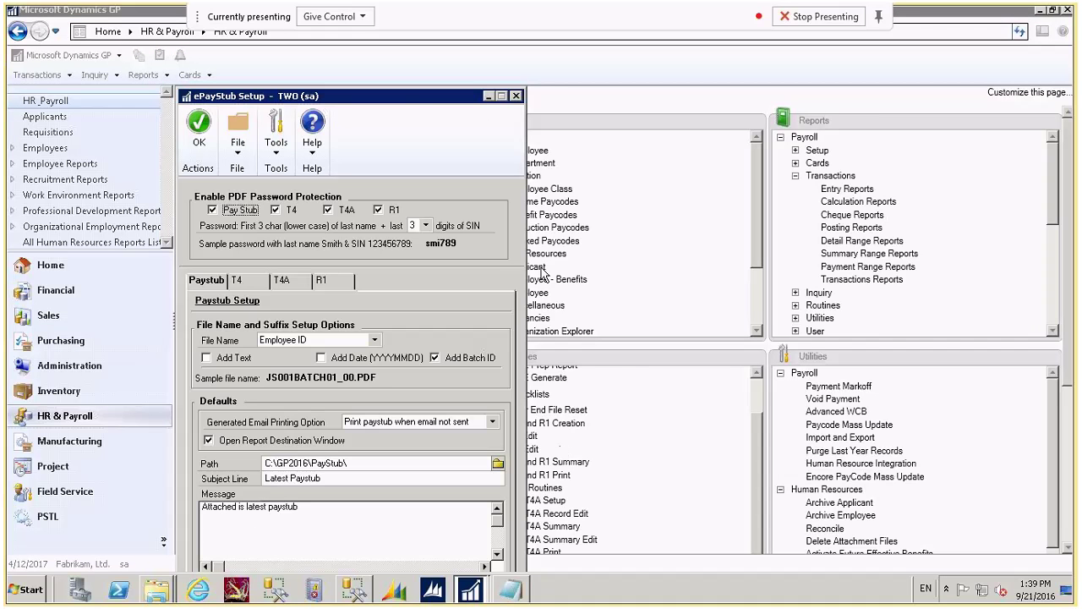
left_click_drag(431, 102, 534, 53)
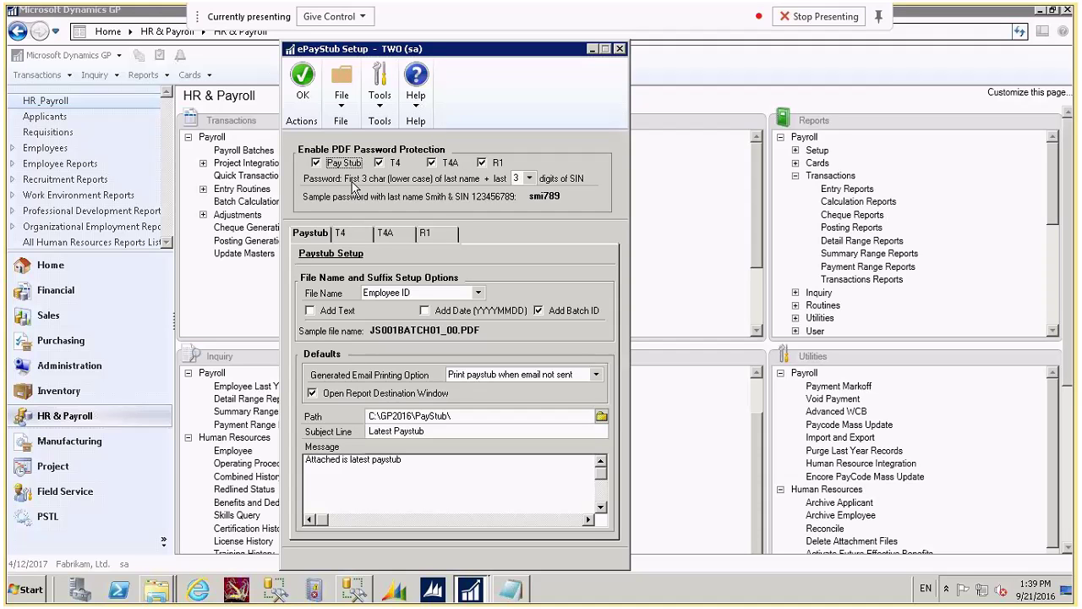
left_click(531, 180)
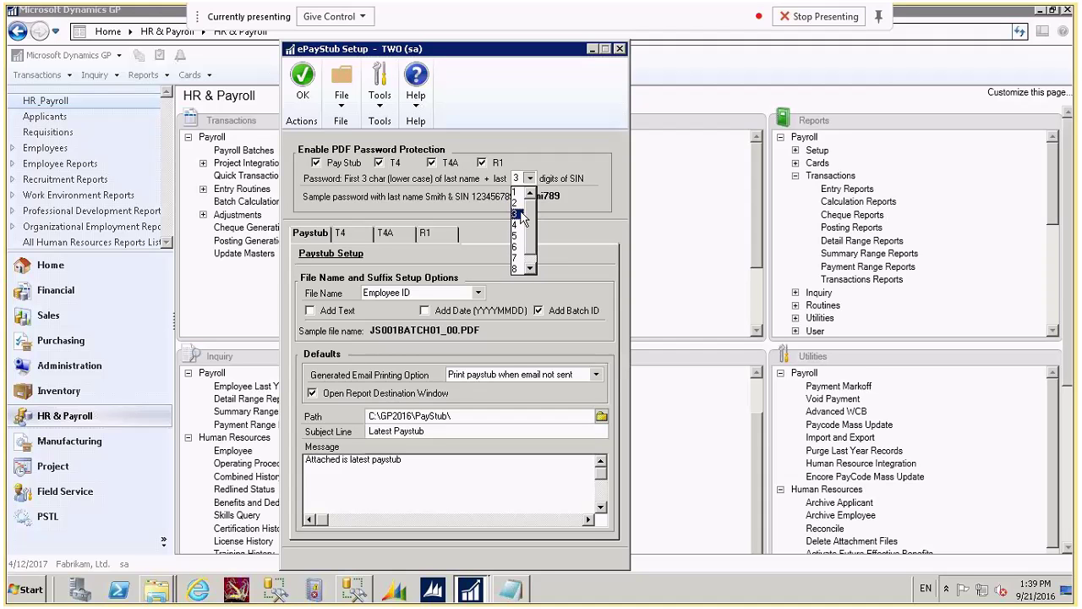
left_click(530, 215)
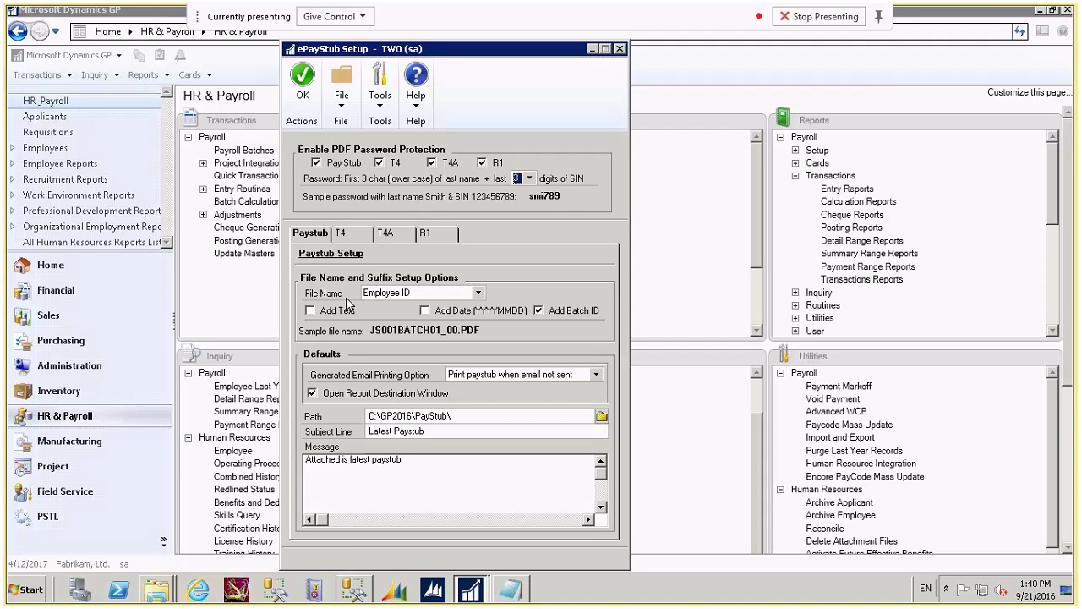
Keep Employee ID as the file name and 'Print paystub when email not sent' for e-mail printing.
left_click(479, 294)
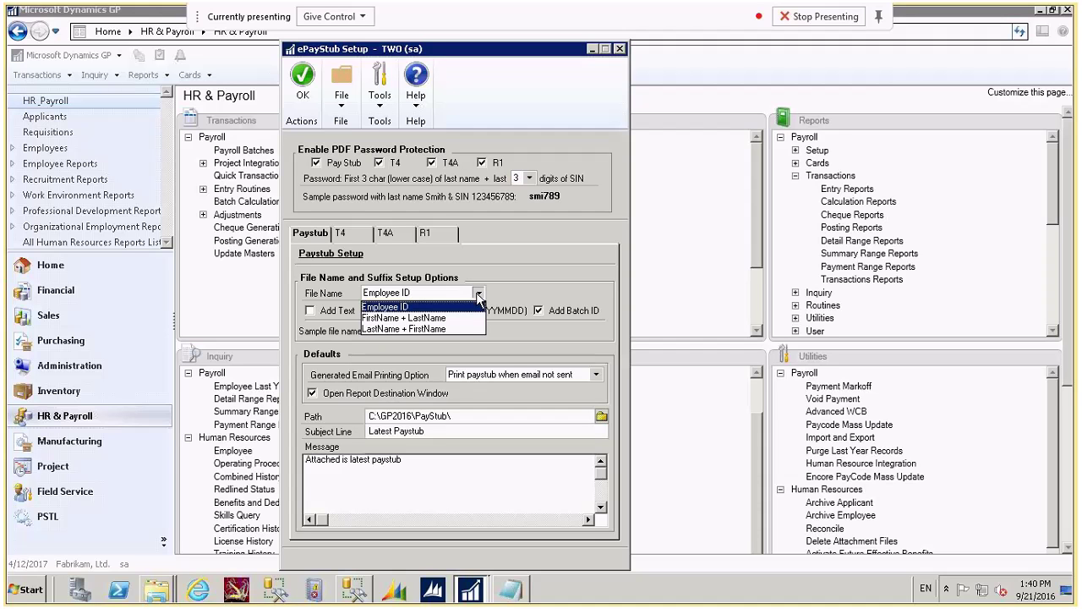
left_click(479, 295)
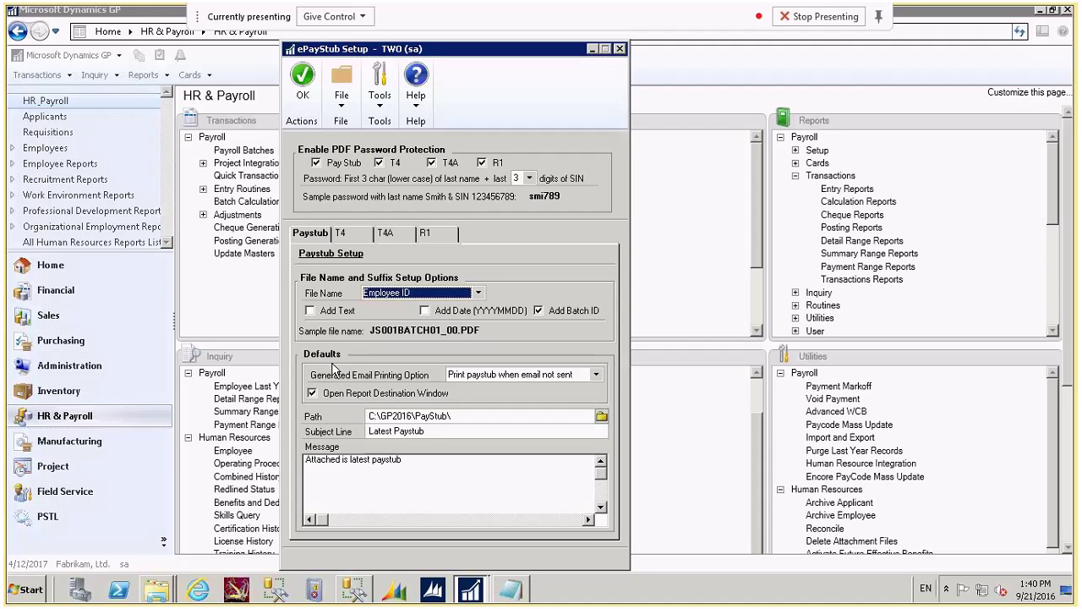
left_click(595, 379)
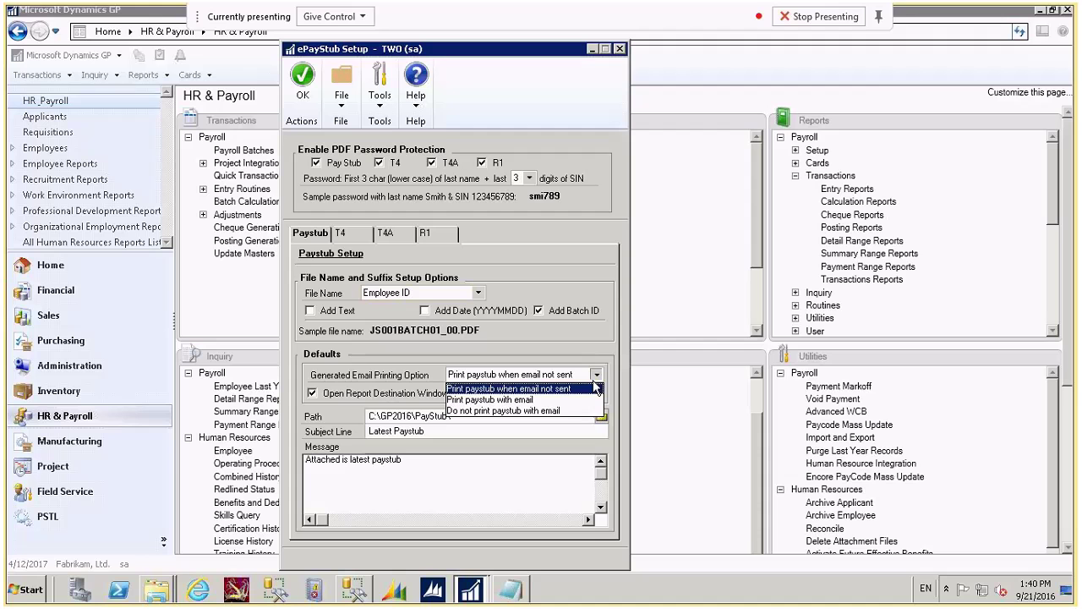
key("Down")
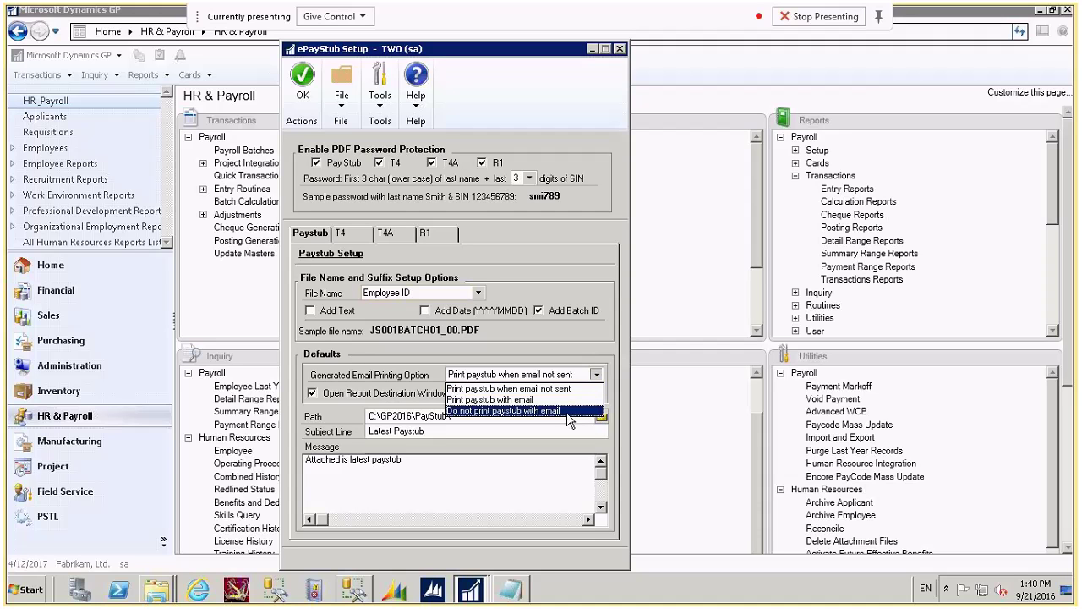
left_click(596, 379)
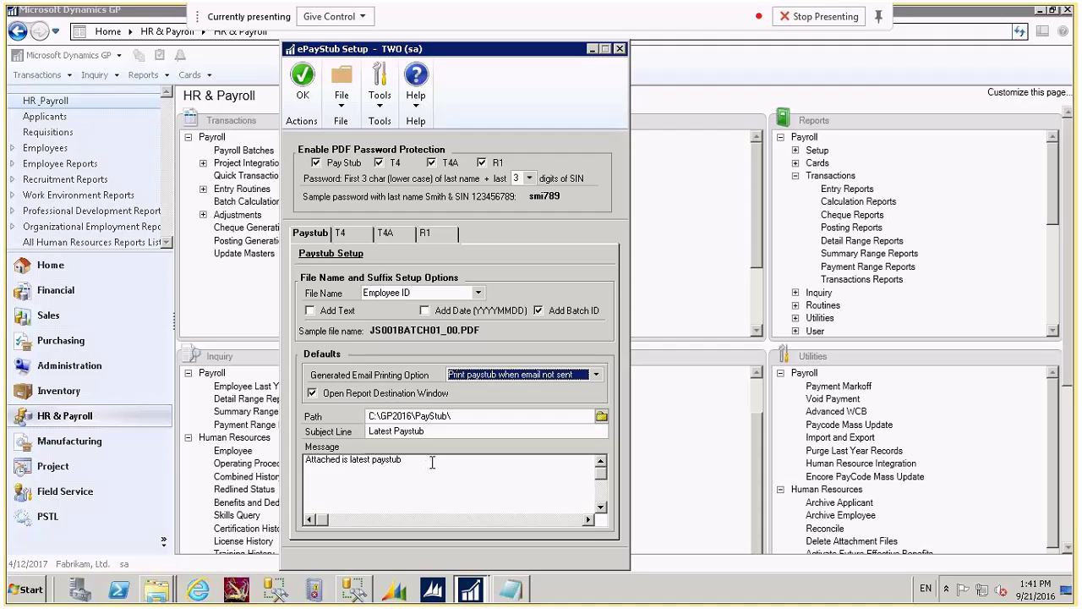
Review the T4, T4A and R1 e-mail setups, then close ePayStub Setup and dismiss the notice.
left_click(349, 234)
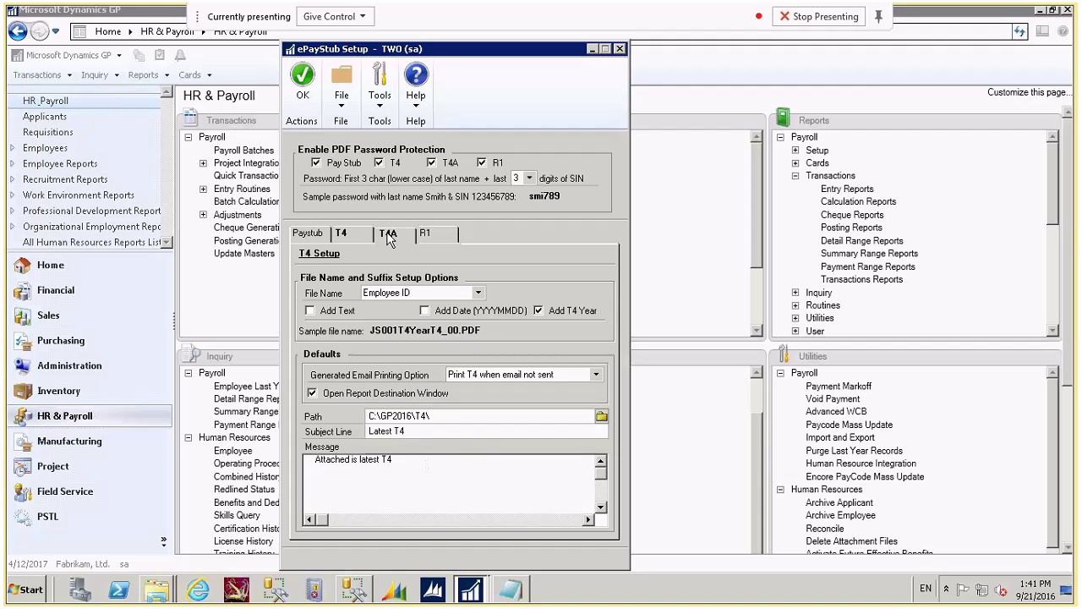
left_click(389, 237)
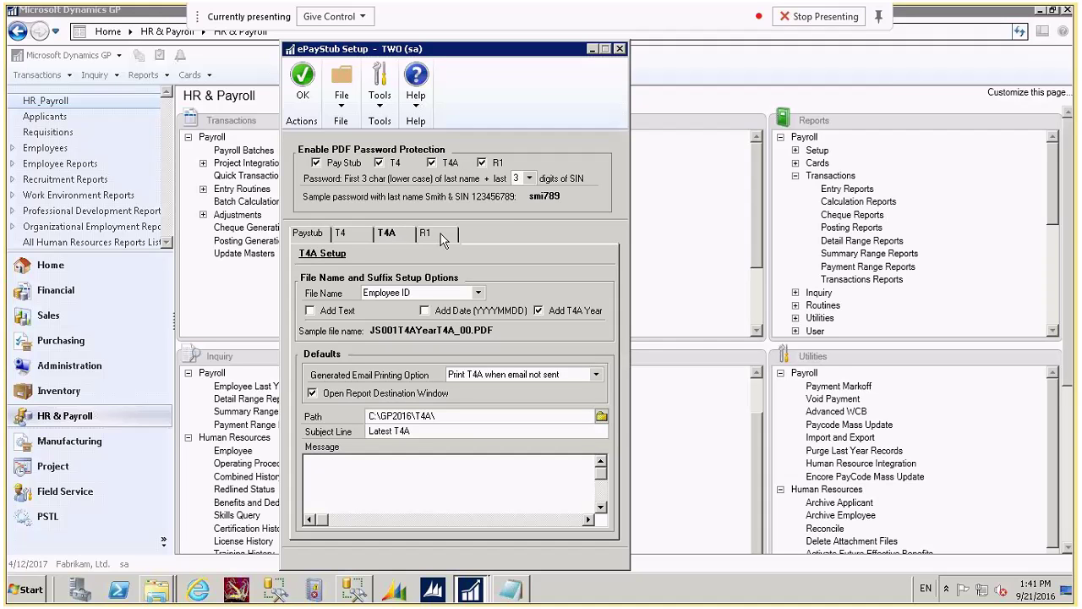
left_click(441, 235)
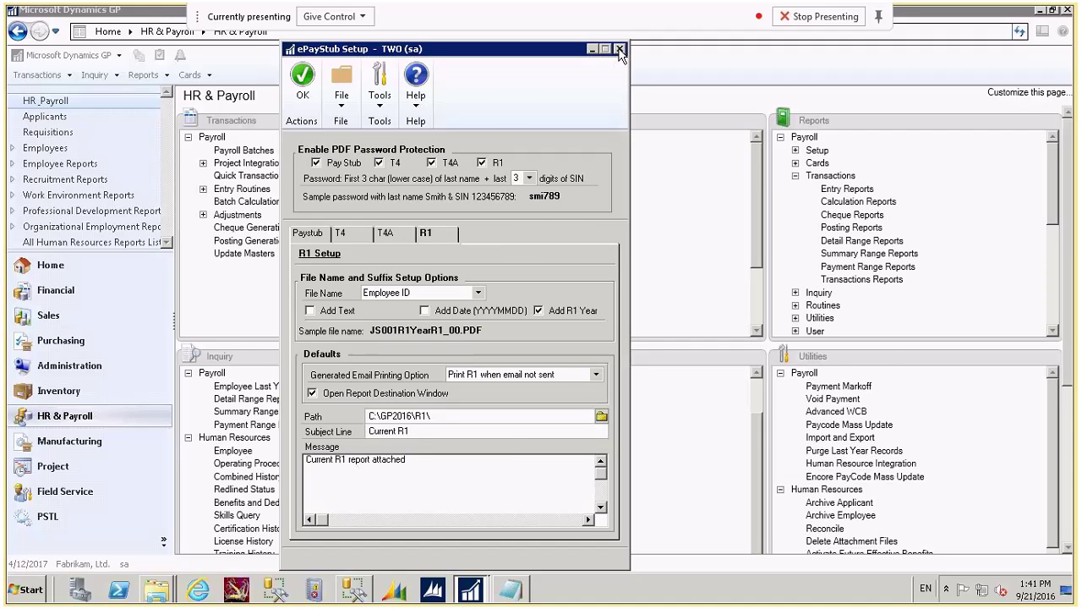
left_click(619, 50)
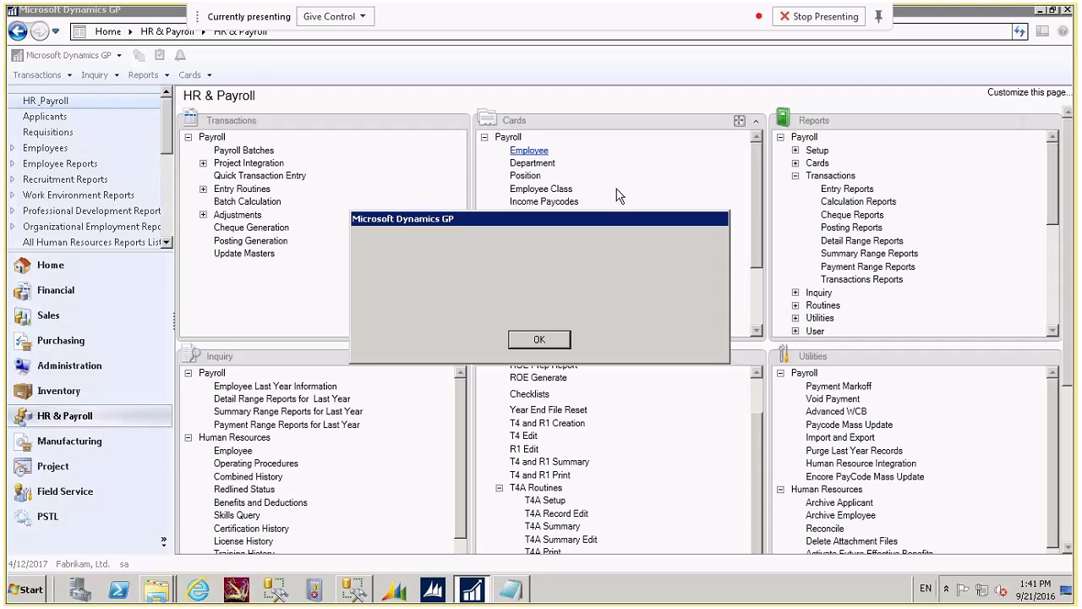
left_click(538, 339)
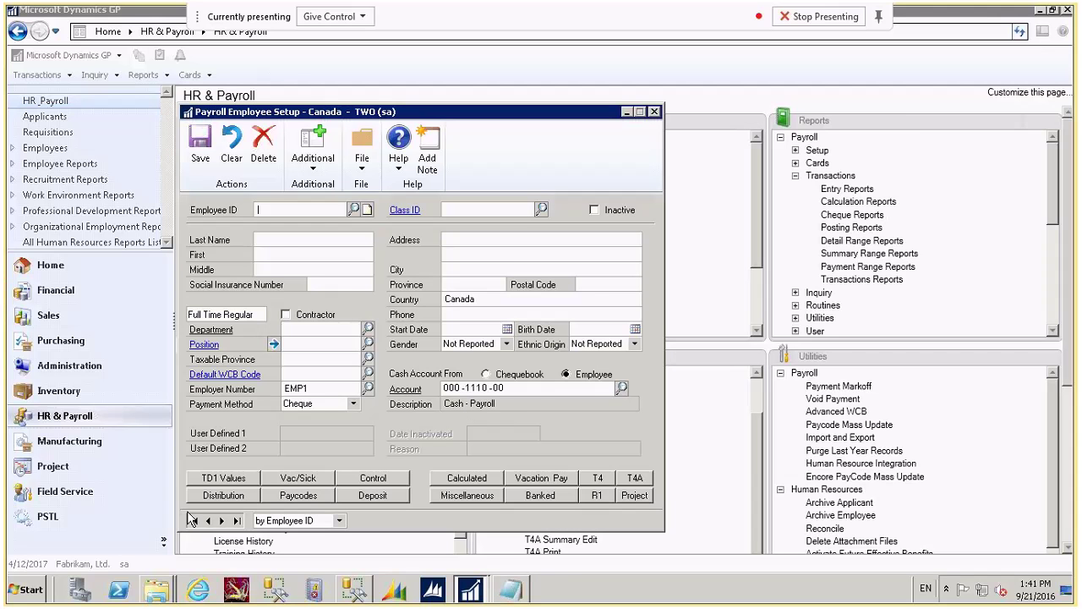
Load the first employee and review its e-mail address settings allowing T4, T4A and R1 e-mails.
left_click(193, 520)
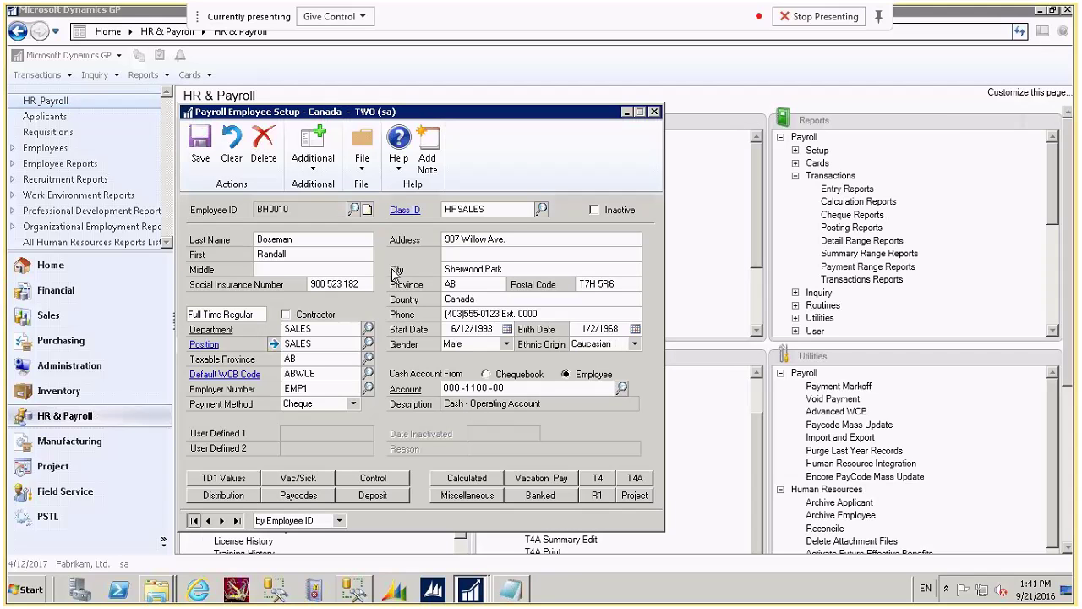
left_click(324, 175)
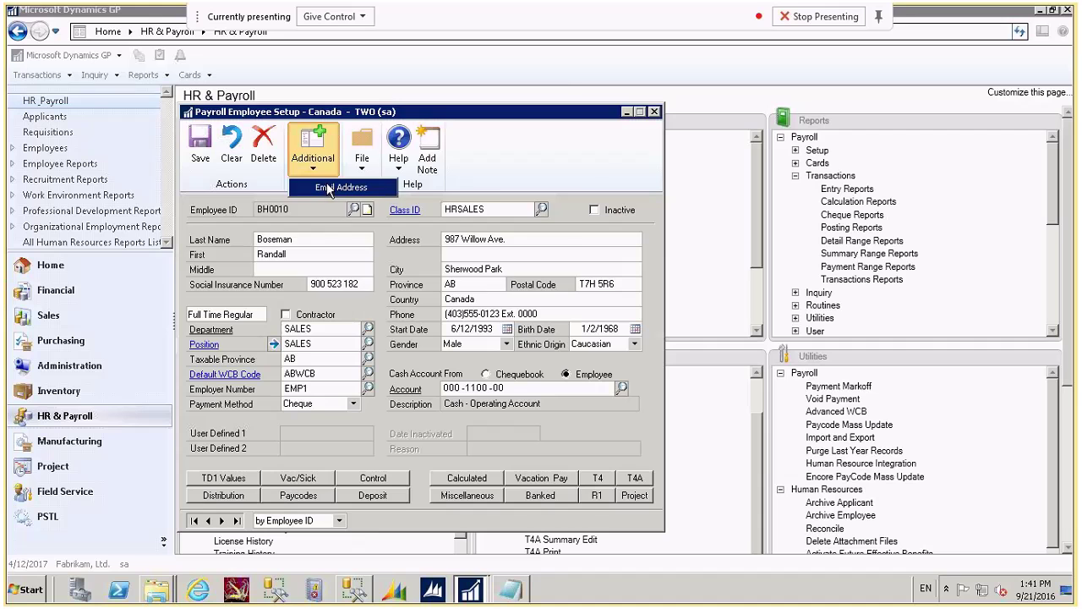
left_click(328, 188)
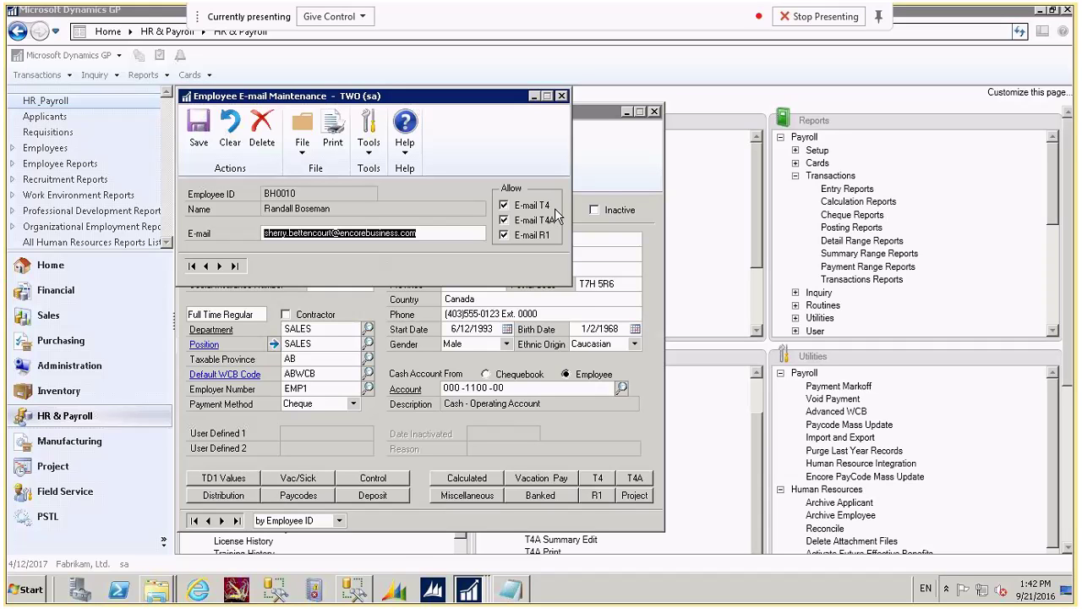
left_click(563, 96)
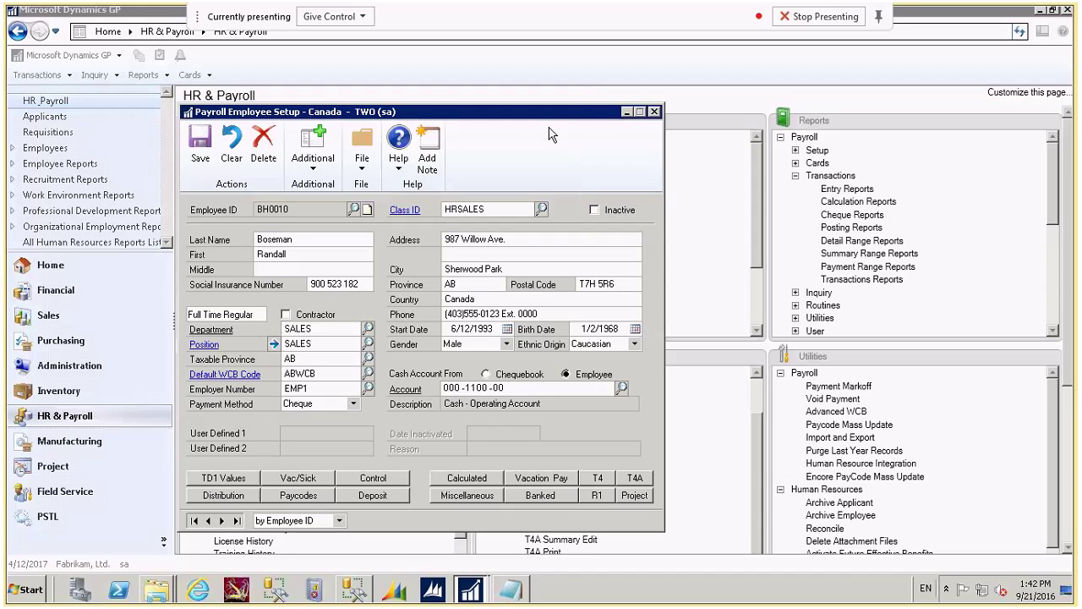
Review Payroll Control setup (Encore_Advice_Slip advice slips) and its Misc Prompts, then close both windows.
left_click(655, 112)
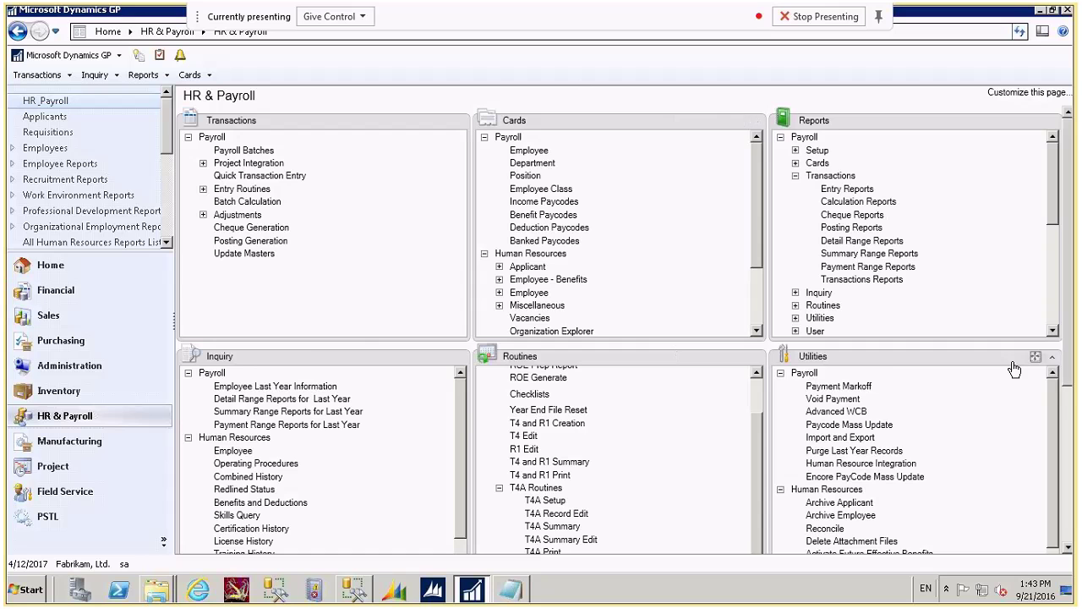
scroll(1070, 383, "down", 3)
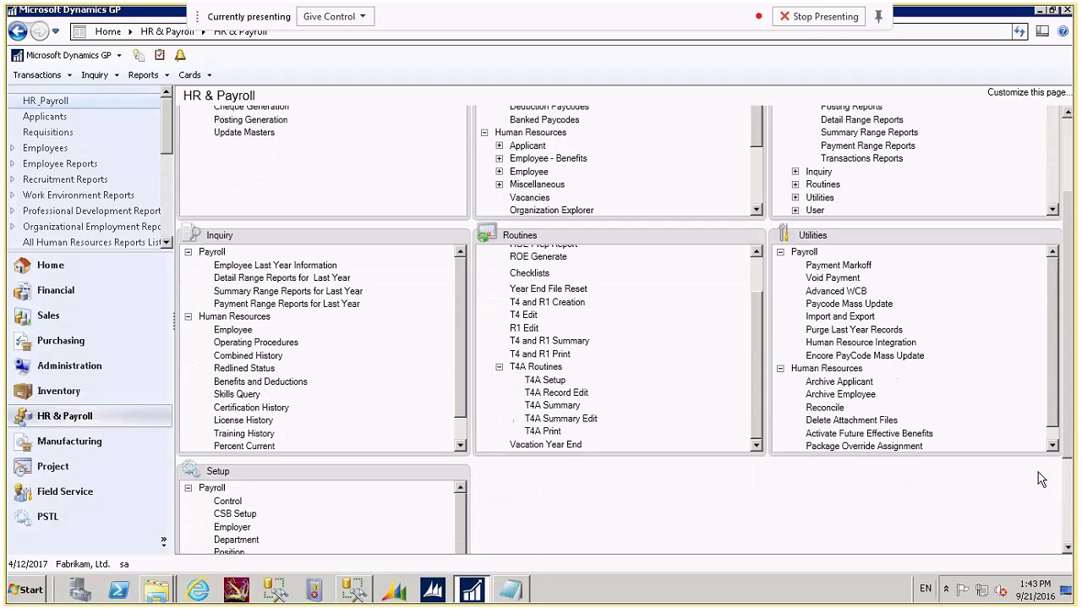
left_click(245, 500)
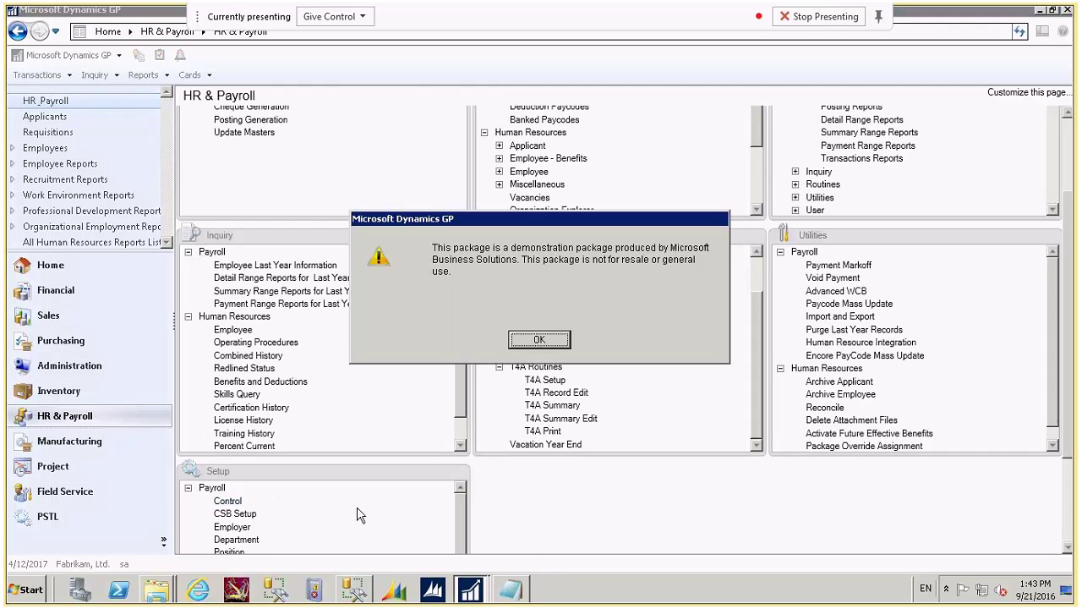
left_click(540, 339)
left_click(498, 565)
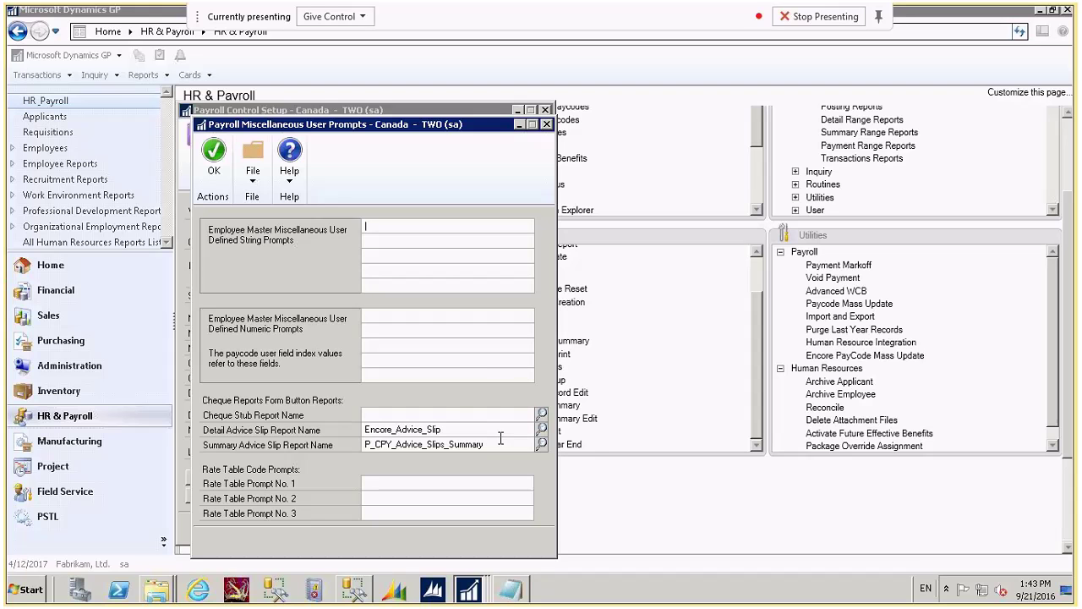
left_click(546, 125)
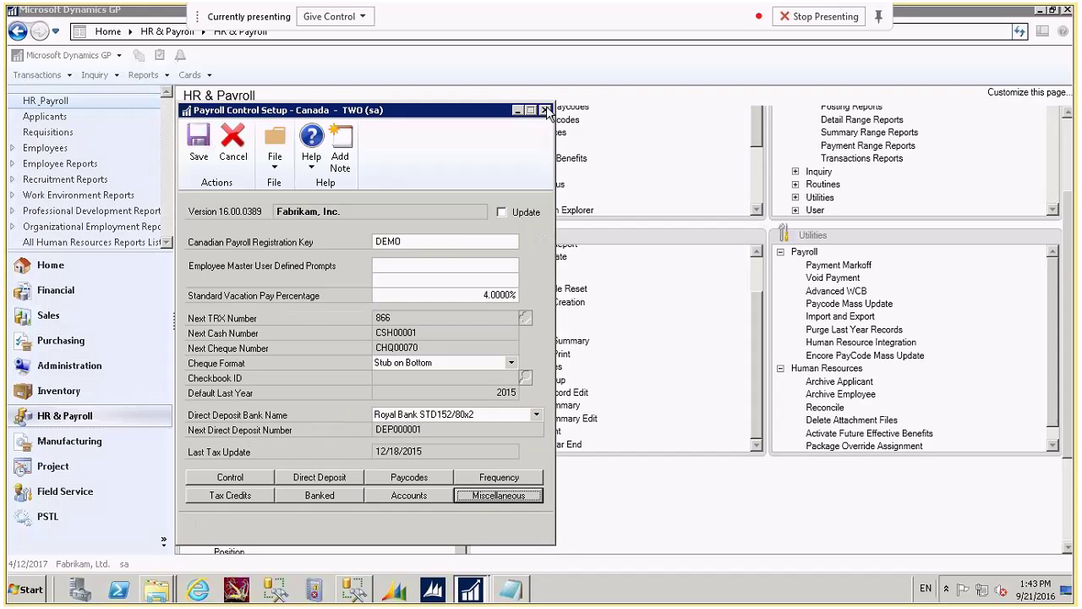
left_click(546, 111)
scroll(1015, 304, "up", 3)
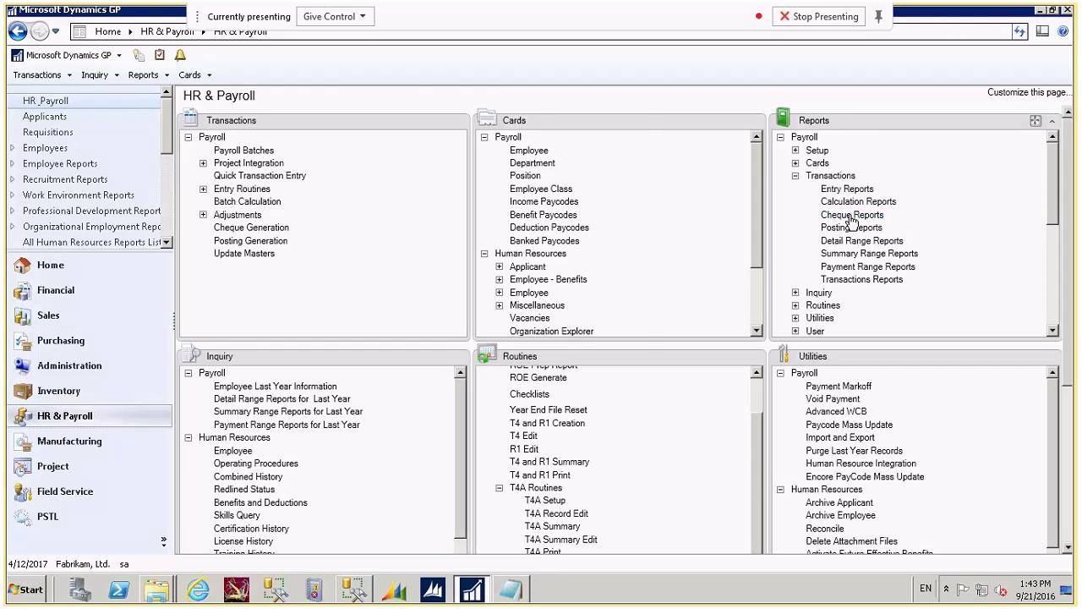
Open Email Payslips from Cheque Reports, keeping 'Print paystub when email not sent'.
left_click(855, 218)
left_click(247, 164)
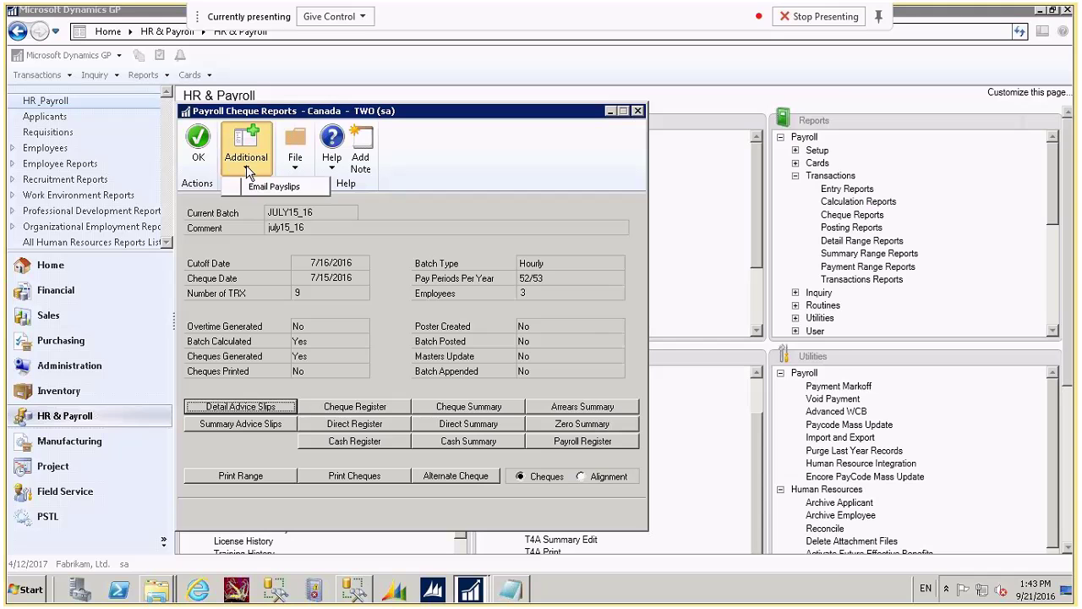
left_click(272, 187)
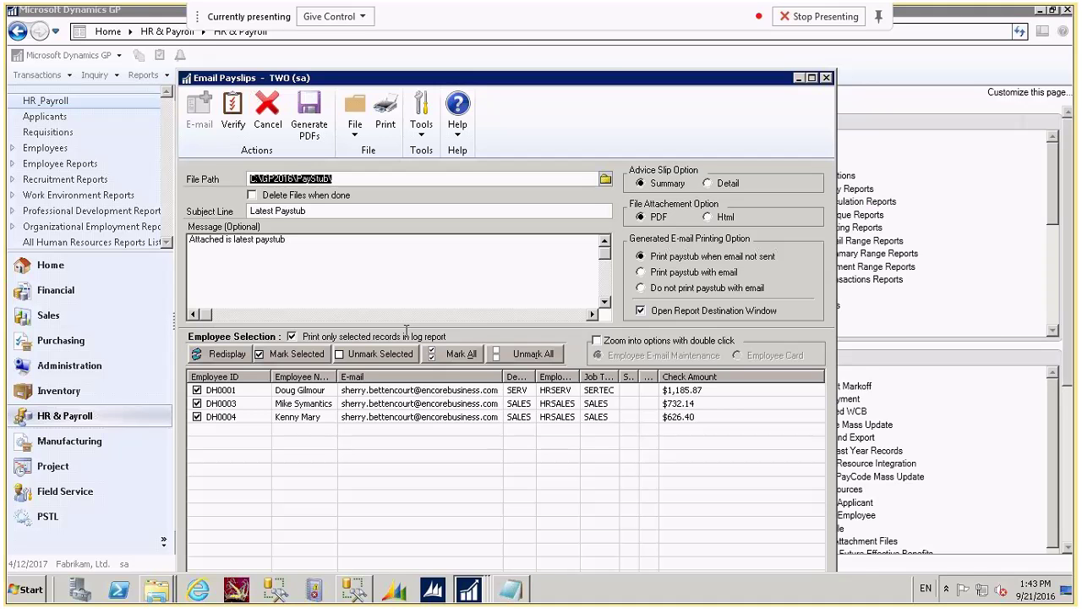
left_click_drag(482, 82, 511, 49)
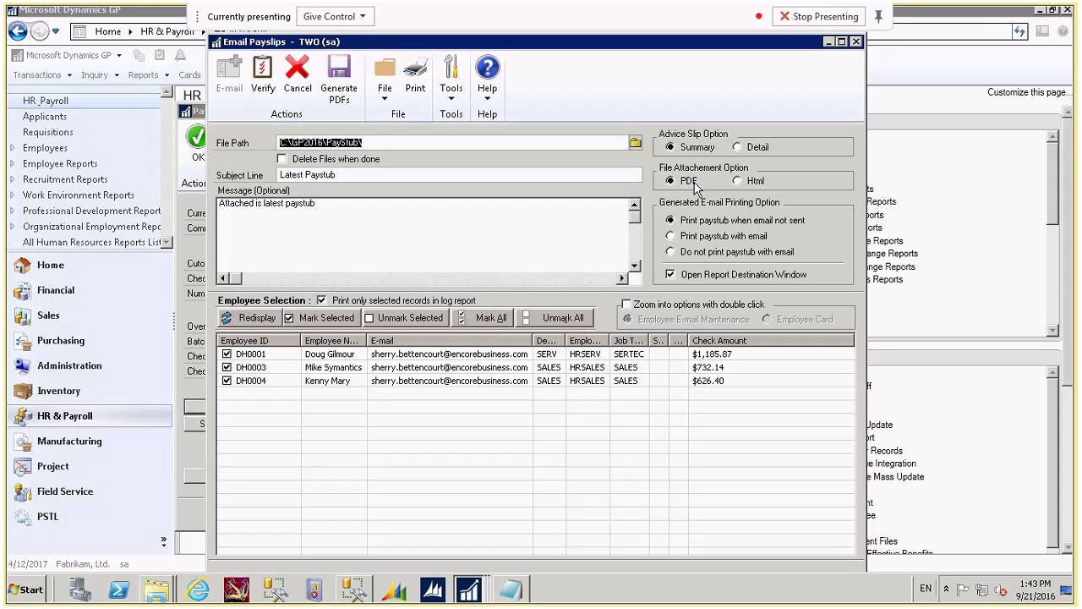
left_click(674, 237)
left_click(672, 221)
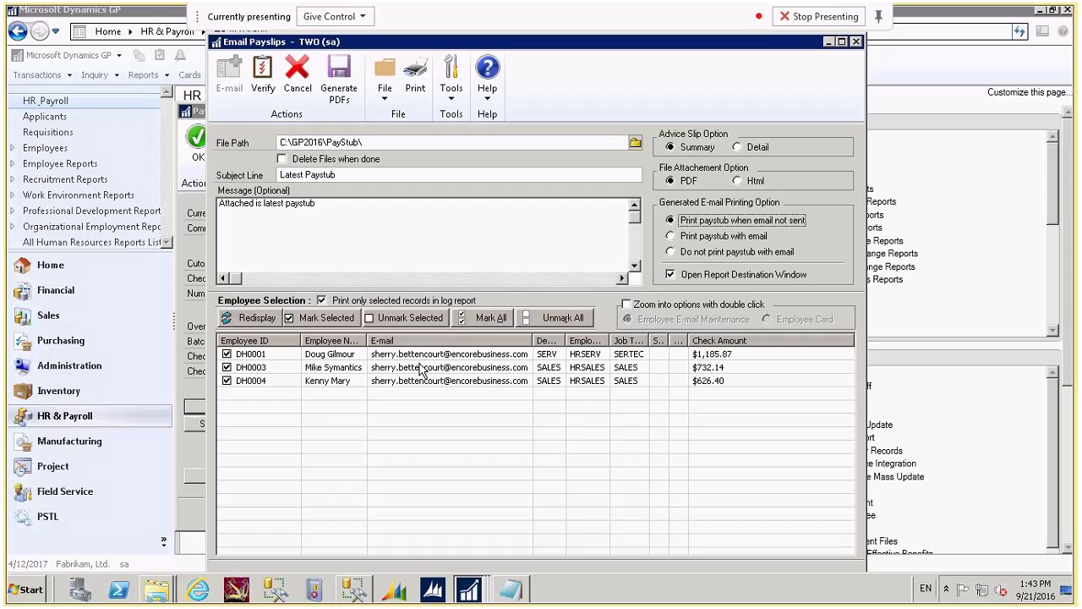
Set double-click zoom to open the Employee Card and review DH0001's record.
left_click(628, 305)
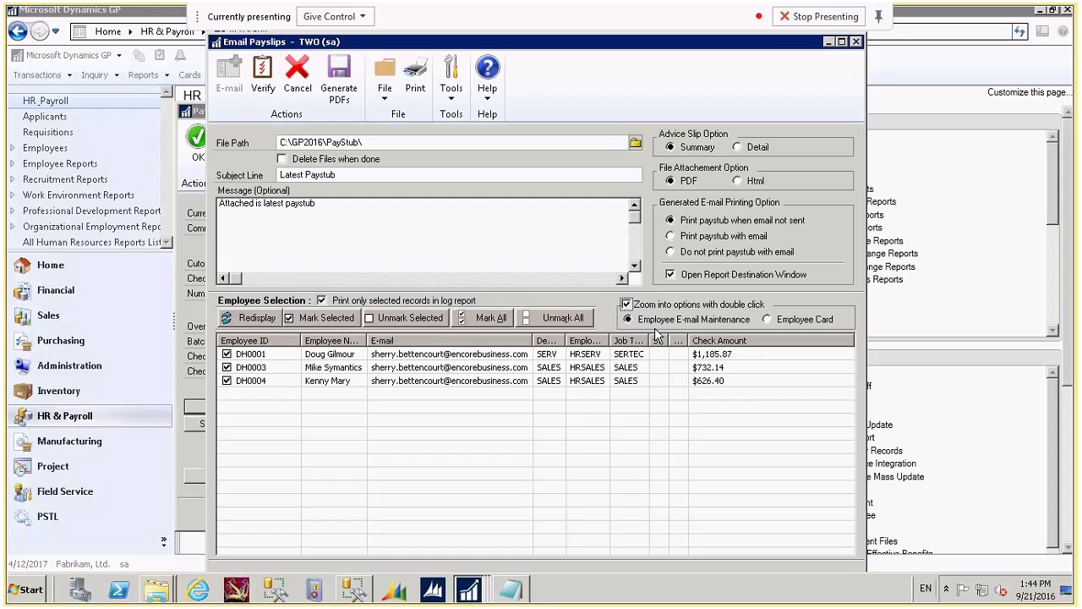
double_click(450, 352)
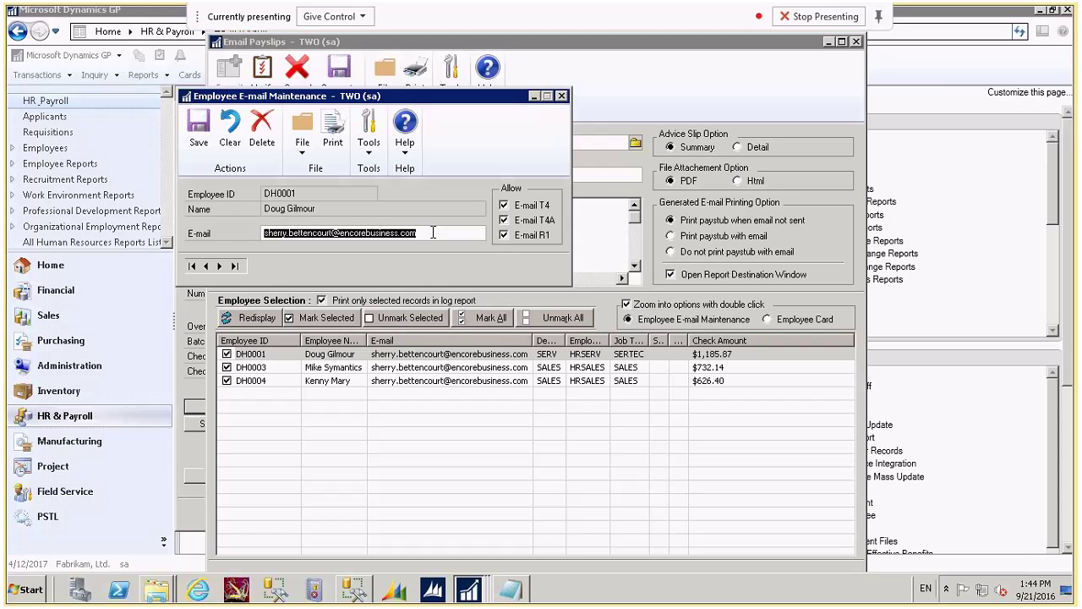
left_click(562, 95)
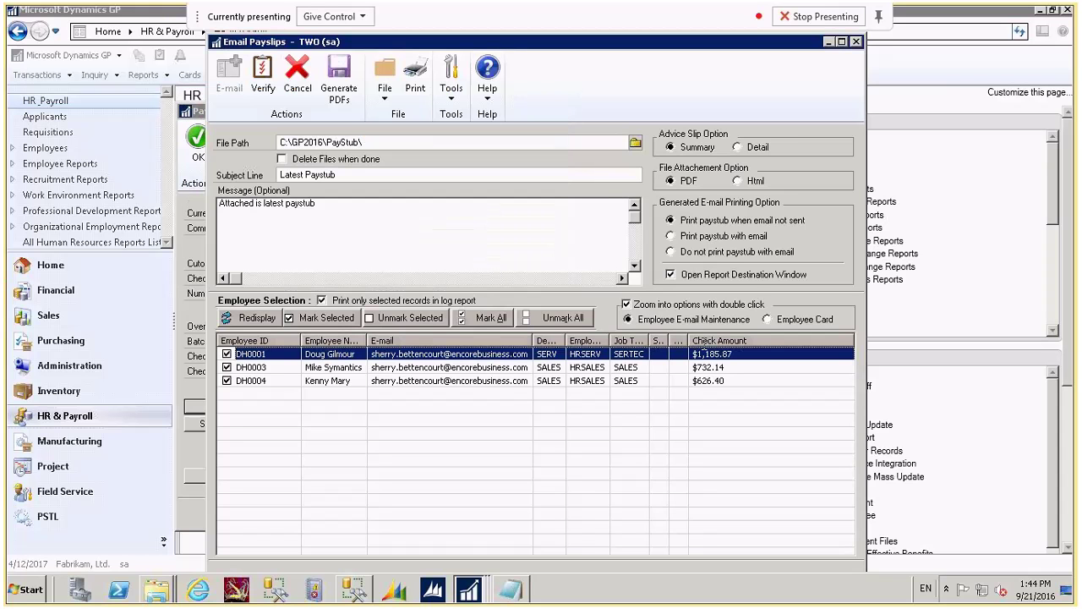
left_click(766, 319)
double_click(455, 354)
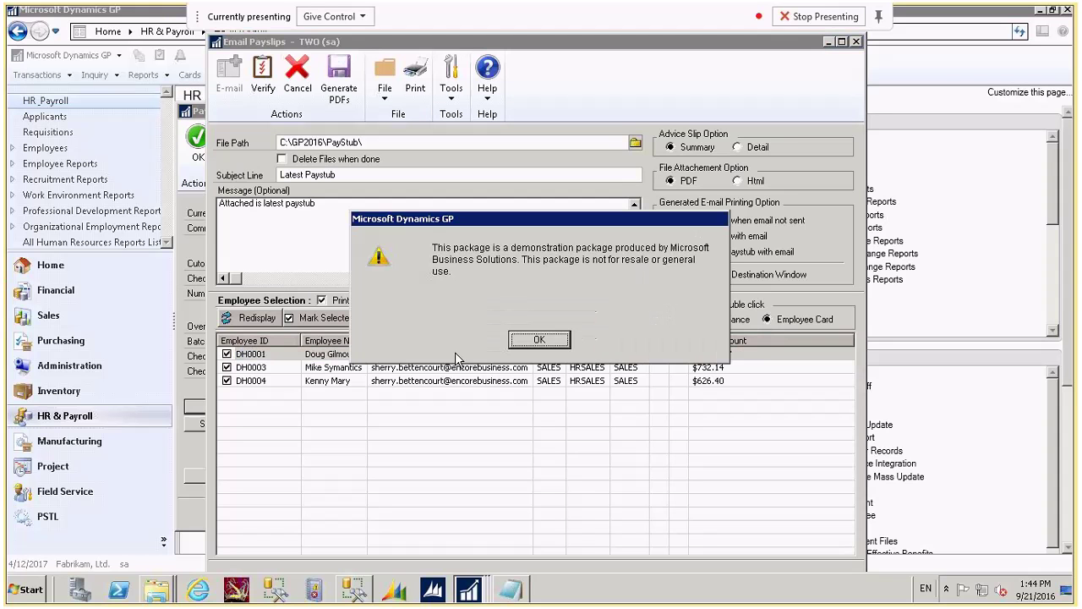
left_click(548, 336)
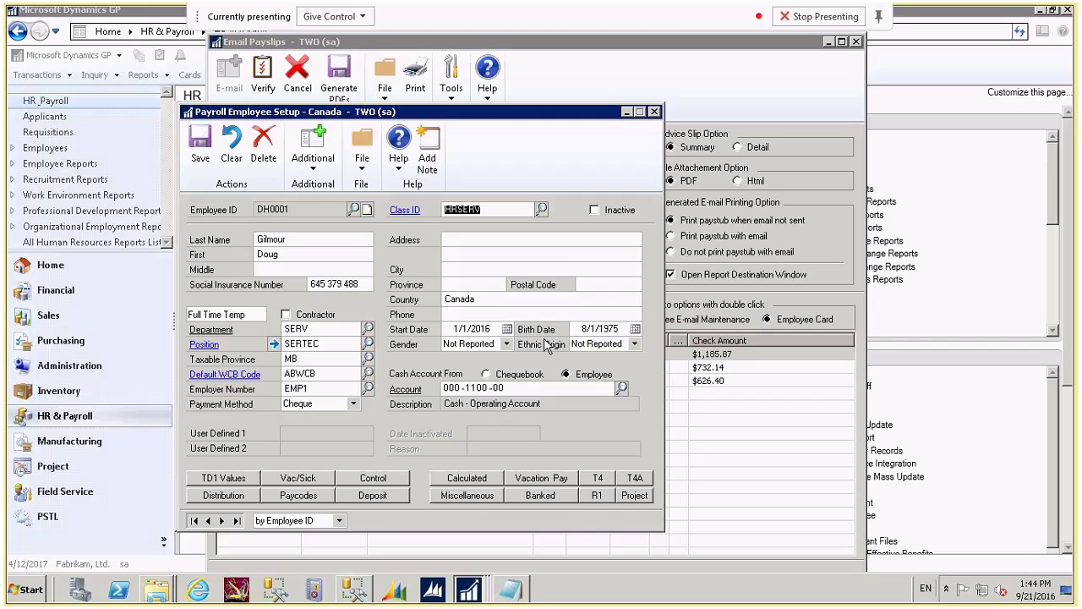
left_click(654, 112)
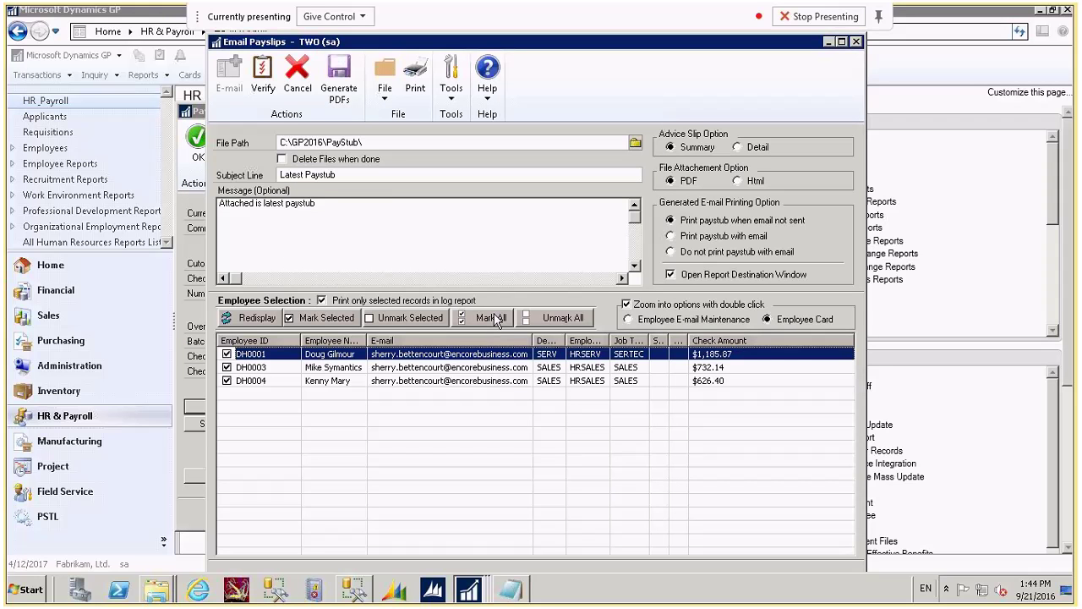
Unmark all employees and mark only DH0001 for payslip e-mailing.
left_click(558, 318)
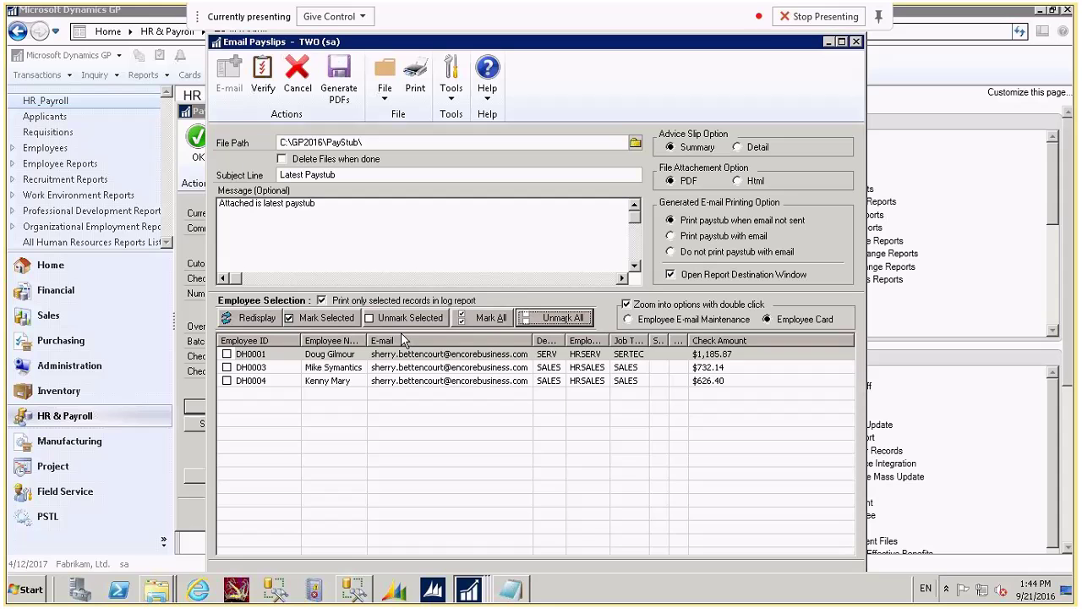
left_click(325, 353)
left_click(322, 318)
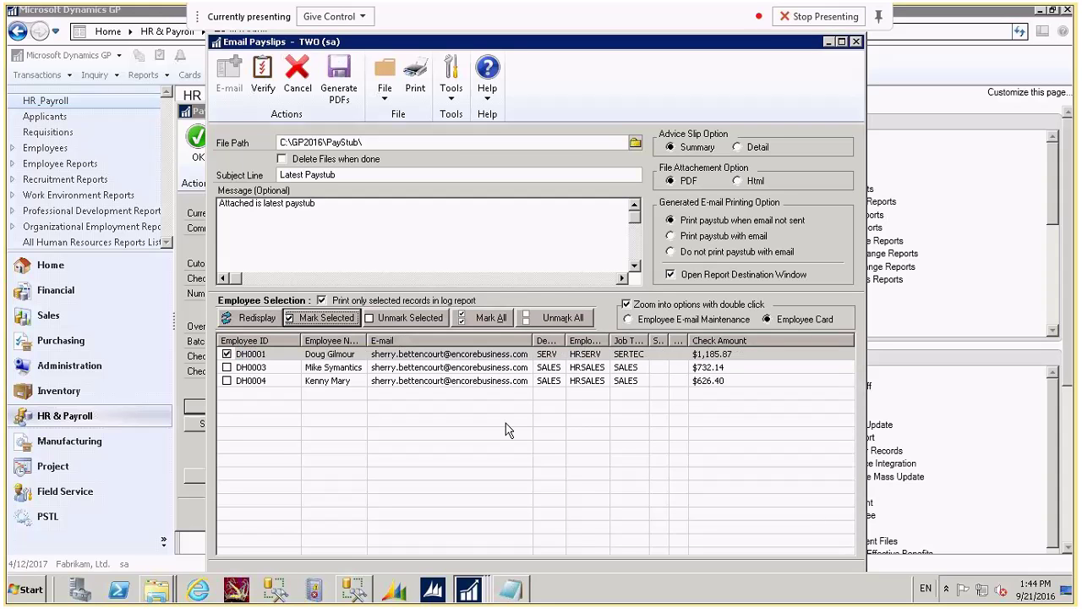
Verify DH0001's e-mail address, viewing the Verify Emails Report on screen.
left_click(262, 76)
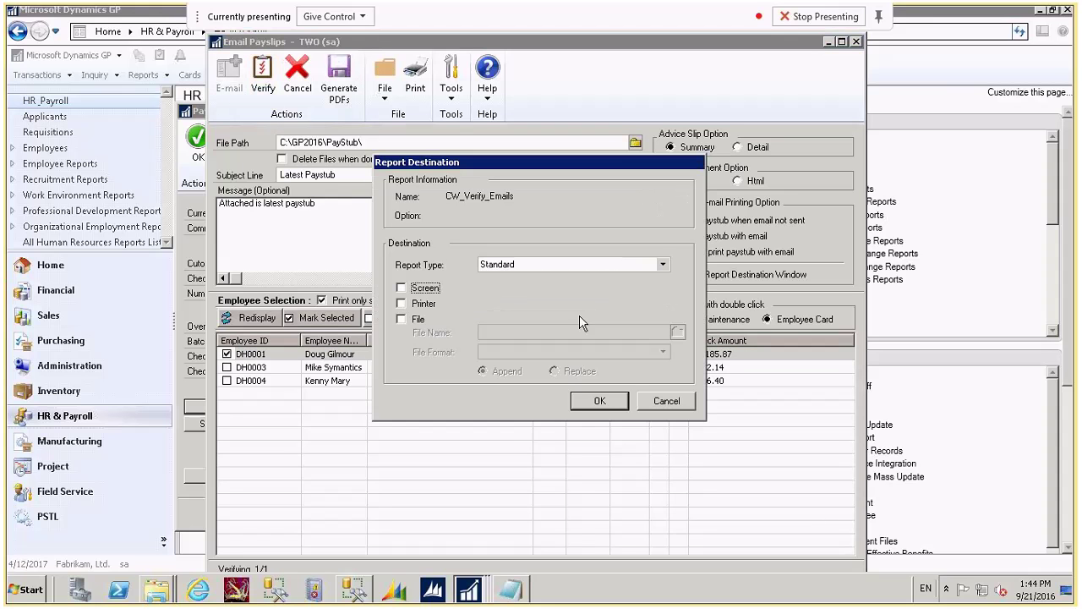
left_click(404, 285)
left_click(605, 400)
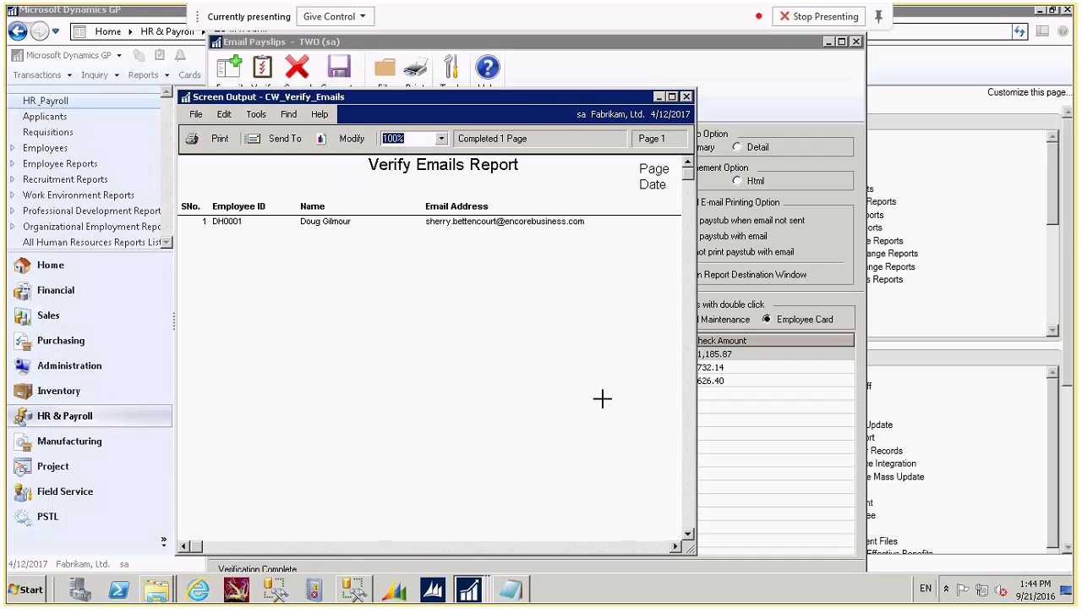
left_click(673, 96)
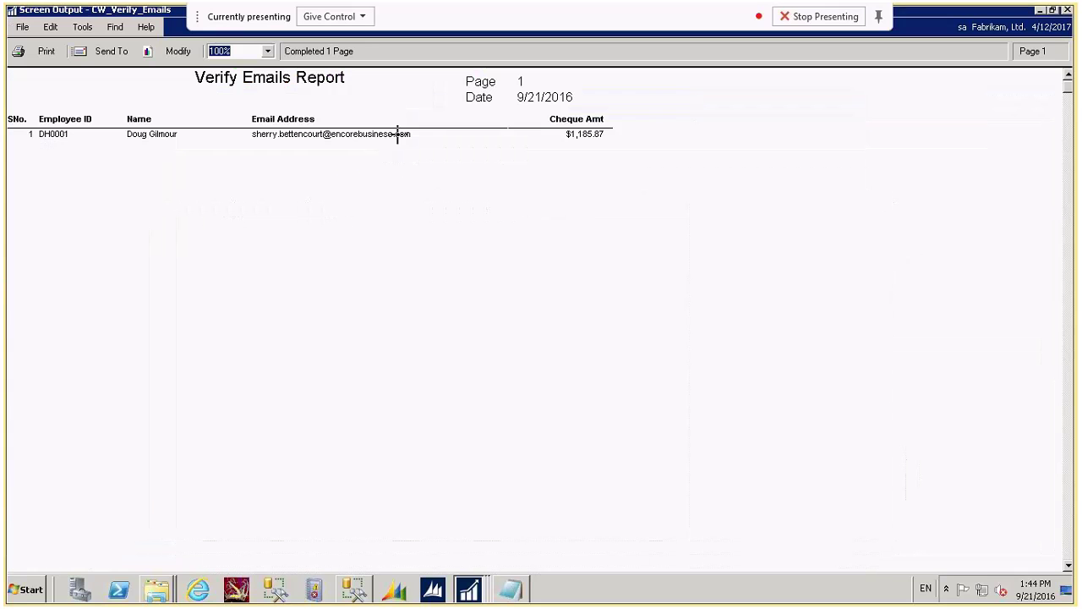
left_click(1068, 10)
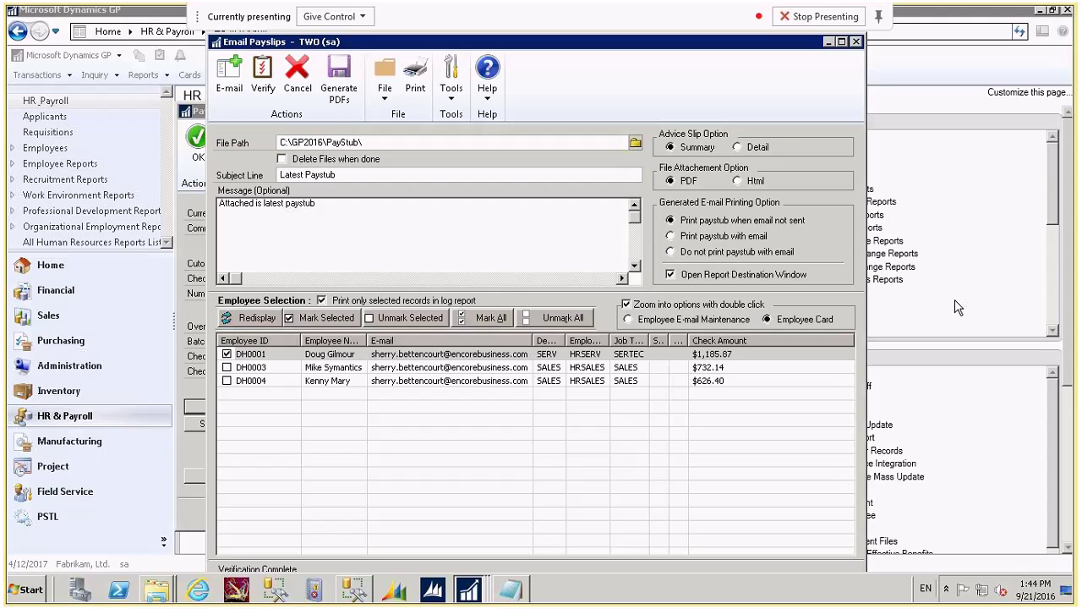
E-mail DH0001's payslip, review the results report on screen, and close Email Payslips.
left_click(229, 72)
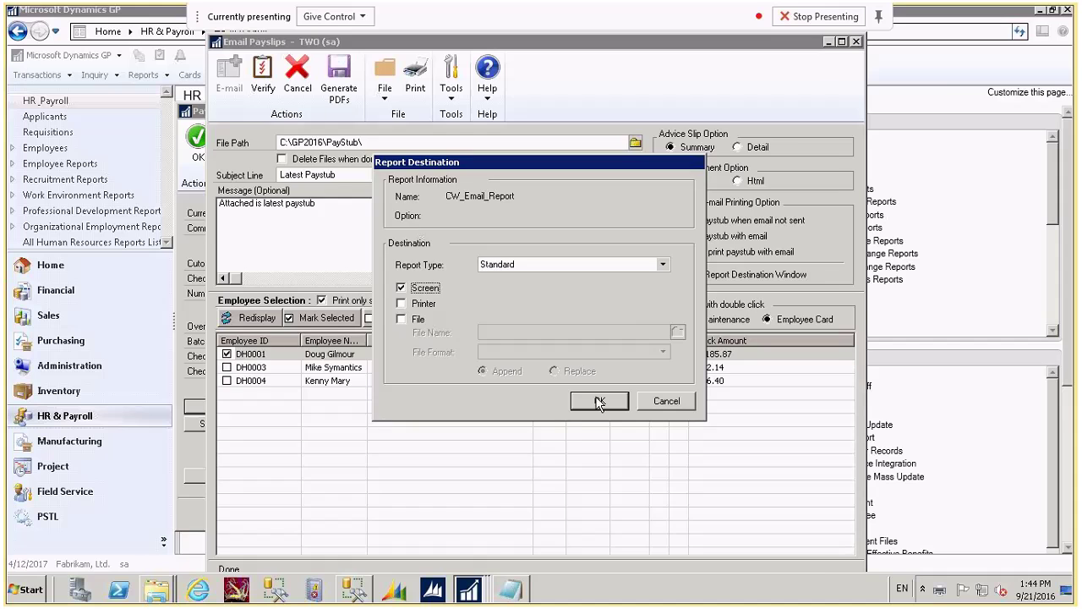
left_click(599, 401)
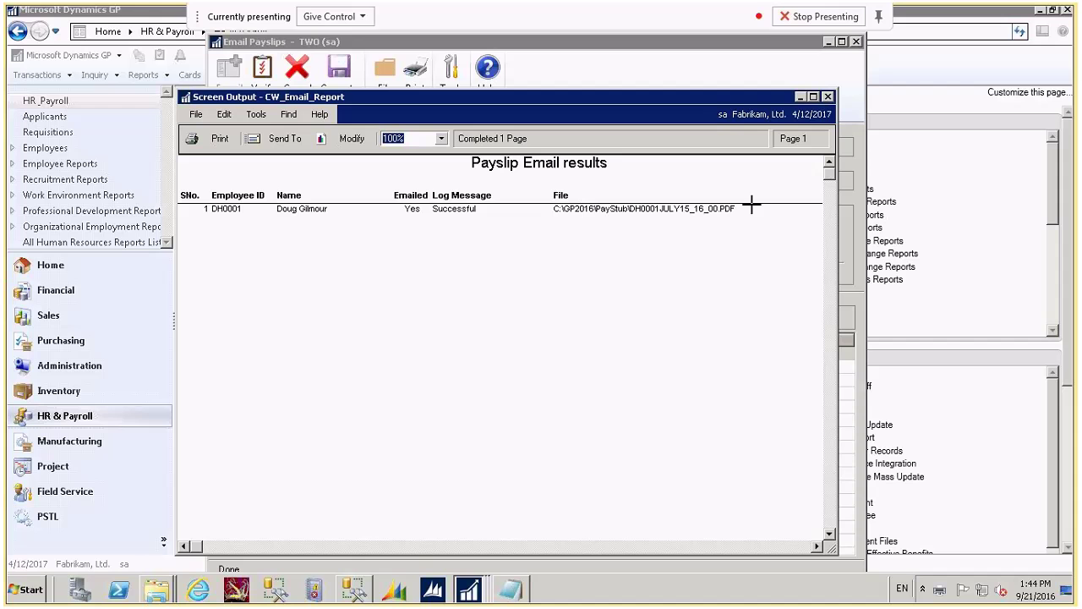
left_click(828, 97)
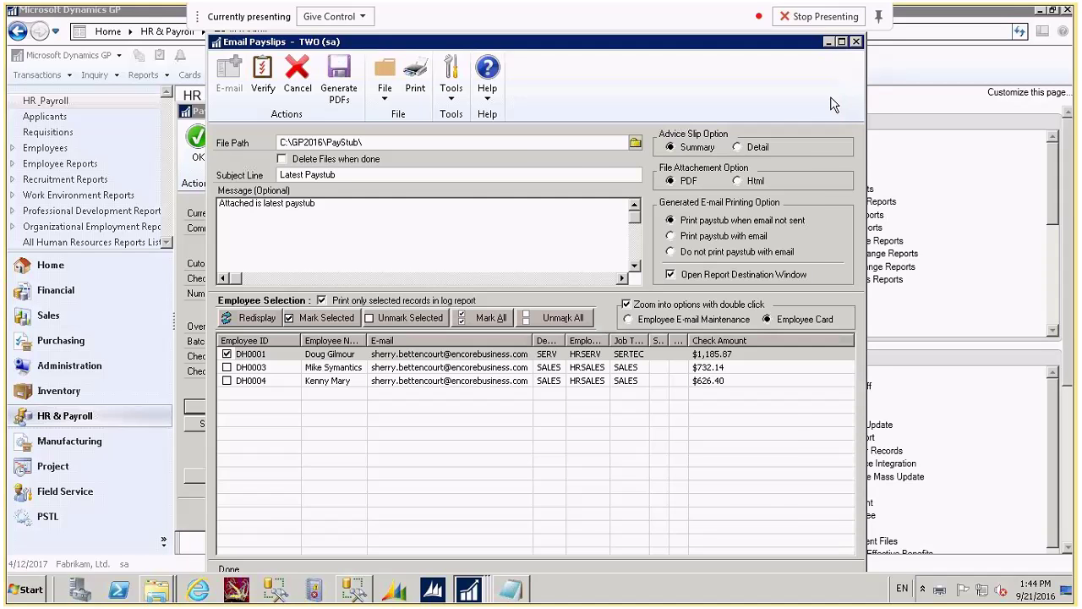
left_click(856, 41)
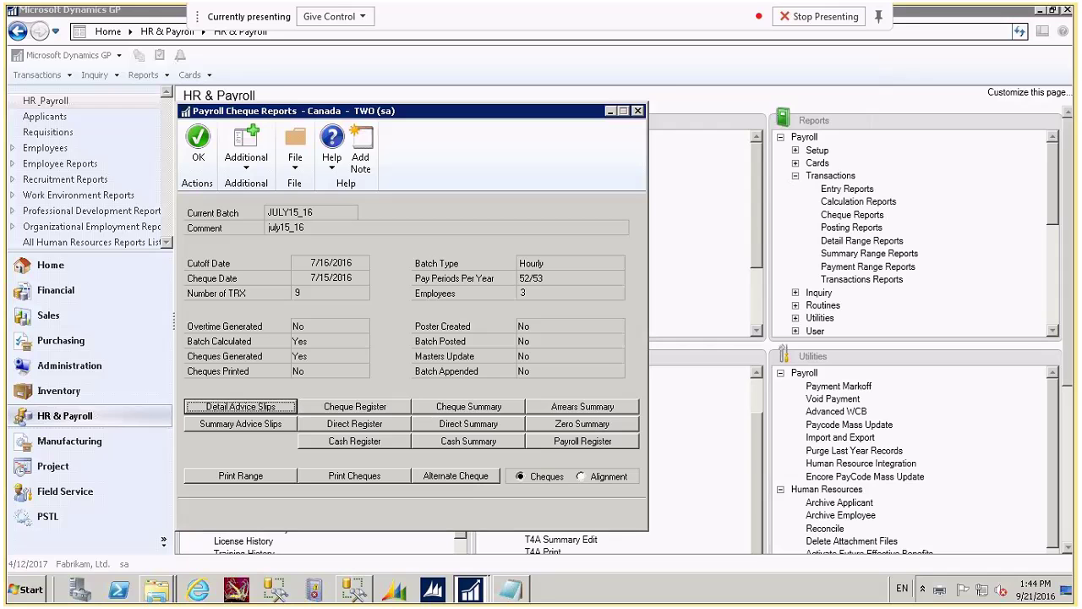
Open the DH0001JULY15_16_00.PDF attachment from the Latest Paystub e-mail.
left_click_drag(1081, 34, 484, 28)
left_click(262, 227)
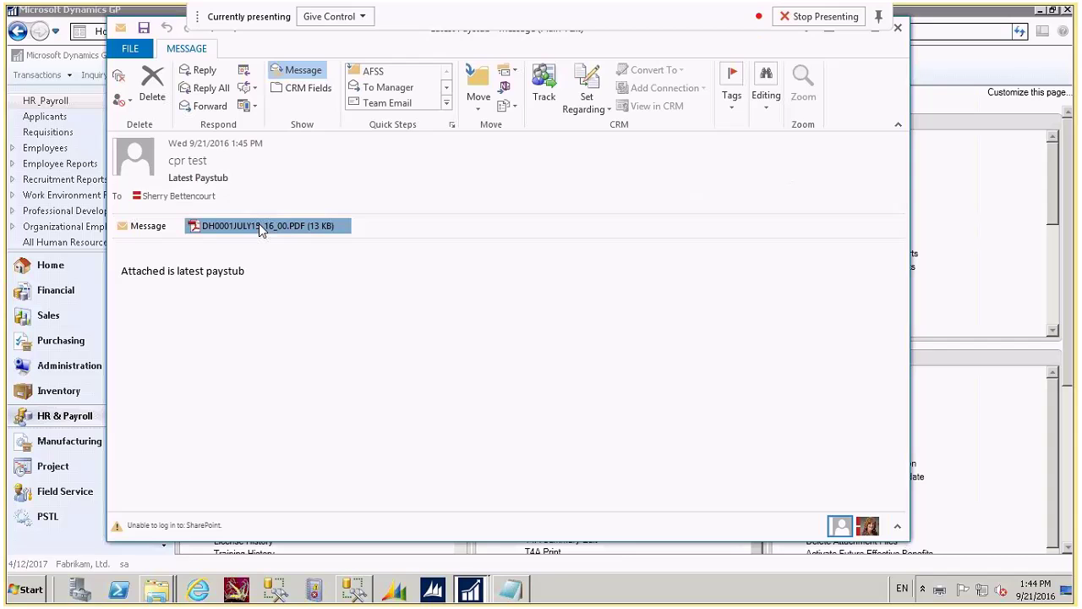
double_click(262, 227)
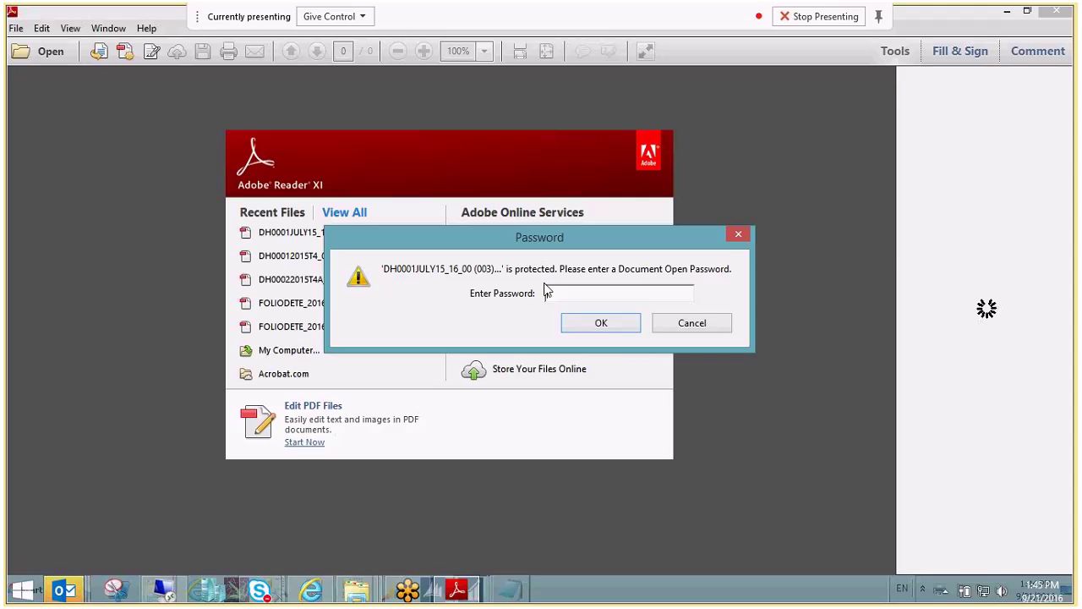
Unlock the payslip PDF with its password, review net pay 1,185.87, then close it and the e-mail.
type("******")
left_click(582, 327)
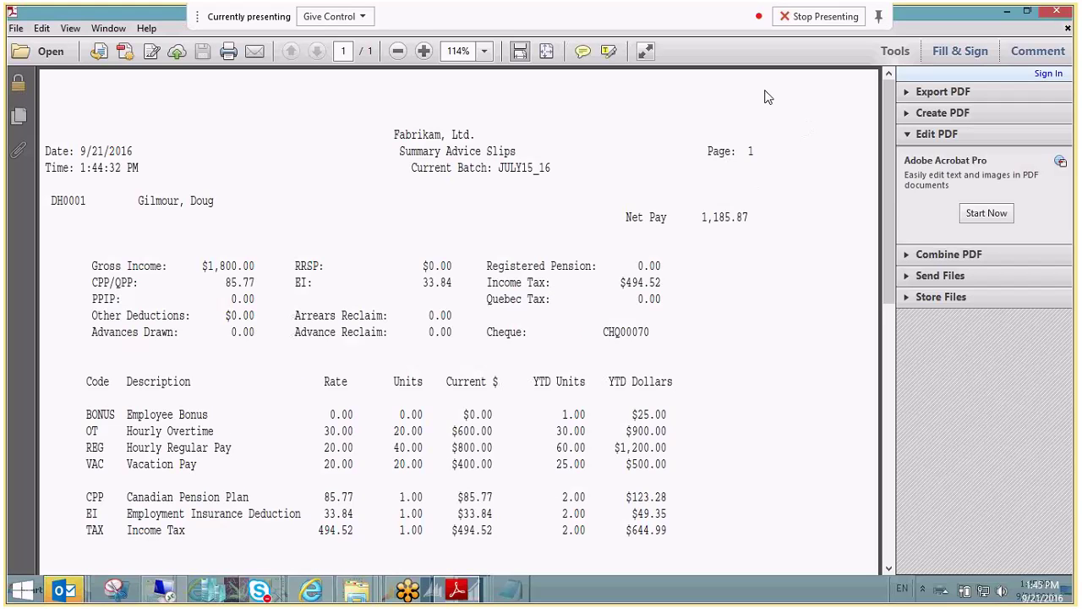
left_click(1057, 17)
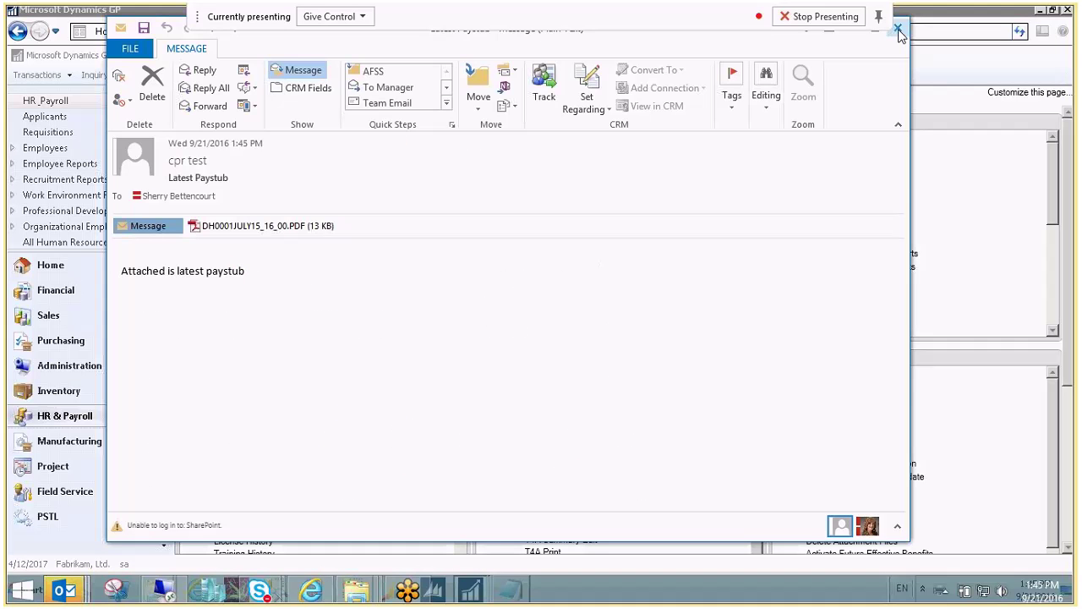
left_click(898, 30)
Close Cheque Reports and open T4 and R1 Print for employer EMP1.
left_click(638, 111)
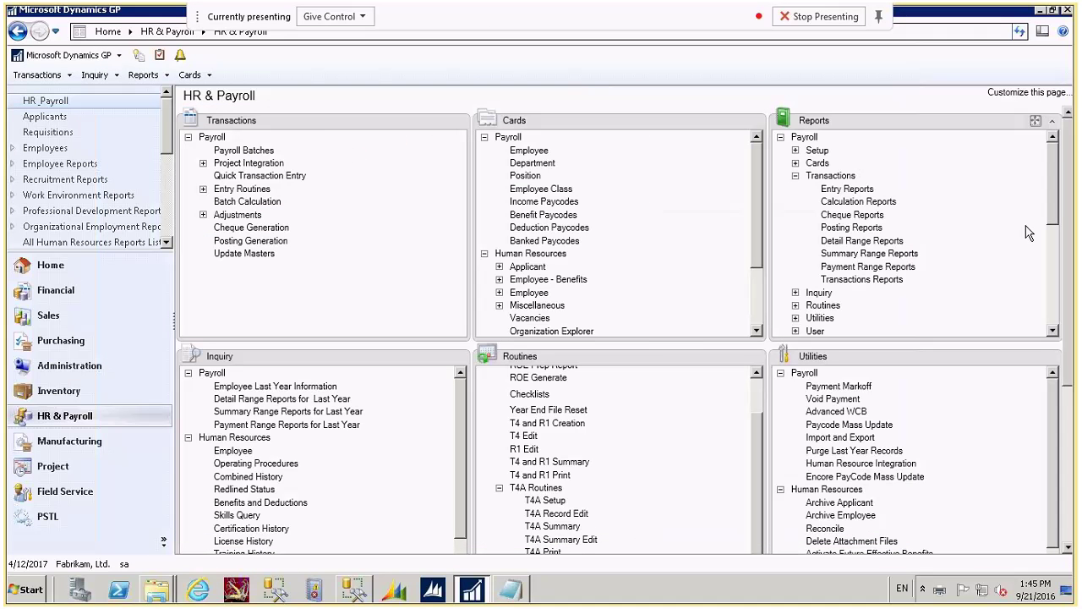
scroll(1029, 234, "down", 3)
left_click_drag(1068, 280, 1068, 291)
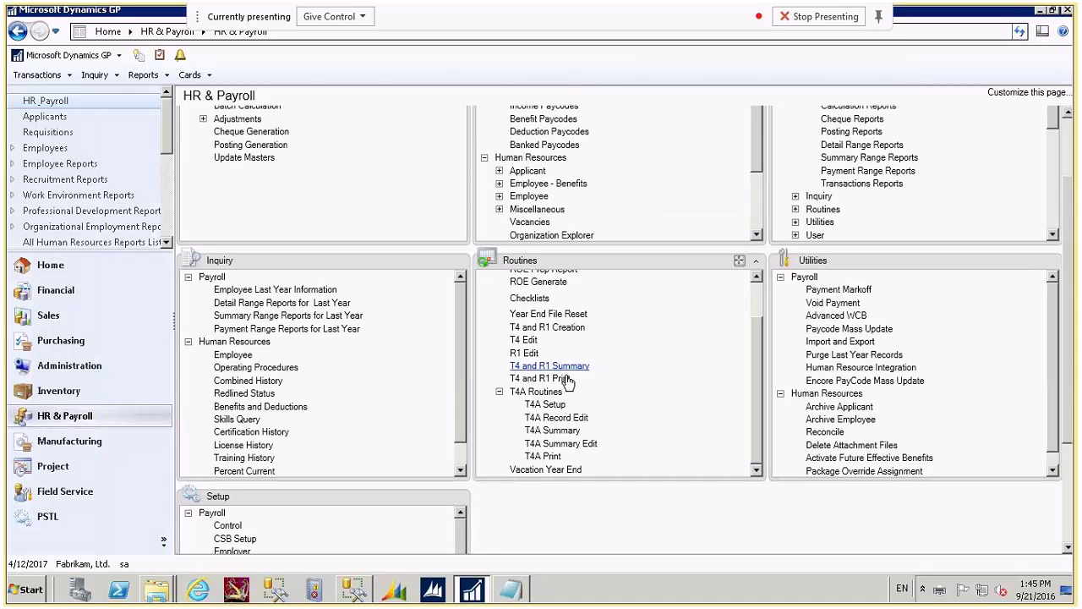
left_click(528, 380)
left_click(351, 251)
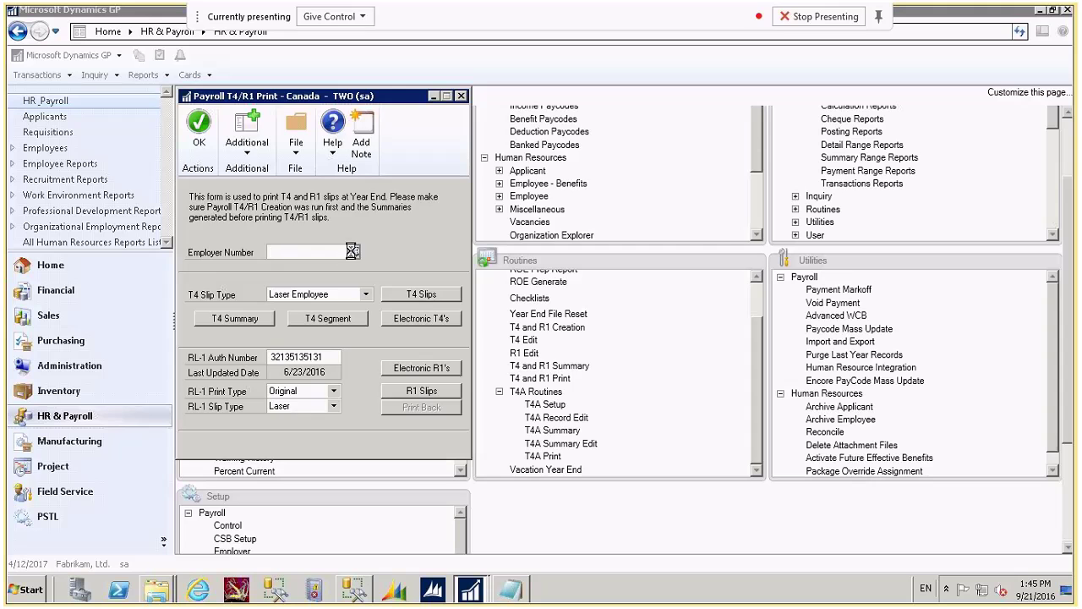
double_click(322, 275)
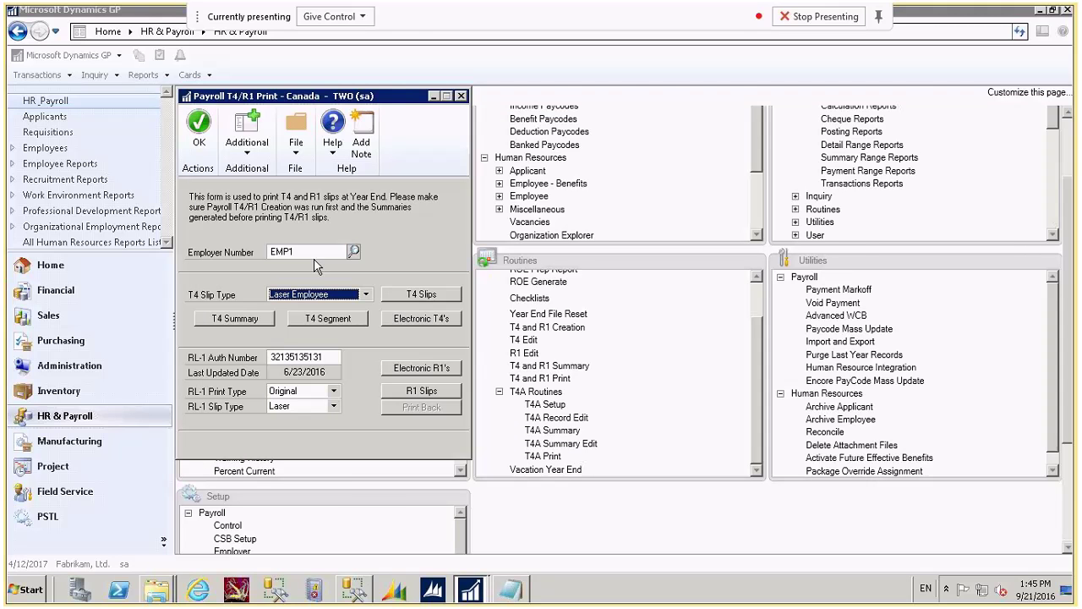
Review the Email T4s window (subject Latest T4), then close it and T4 and R1 Print.
left_click(246, 154)
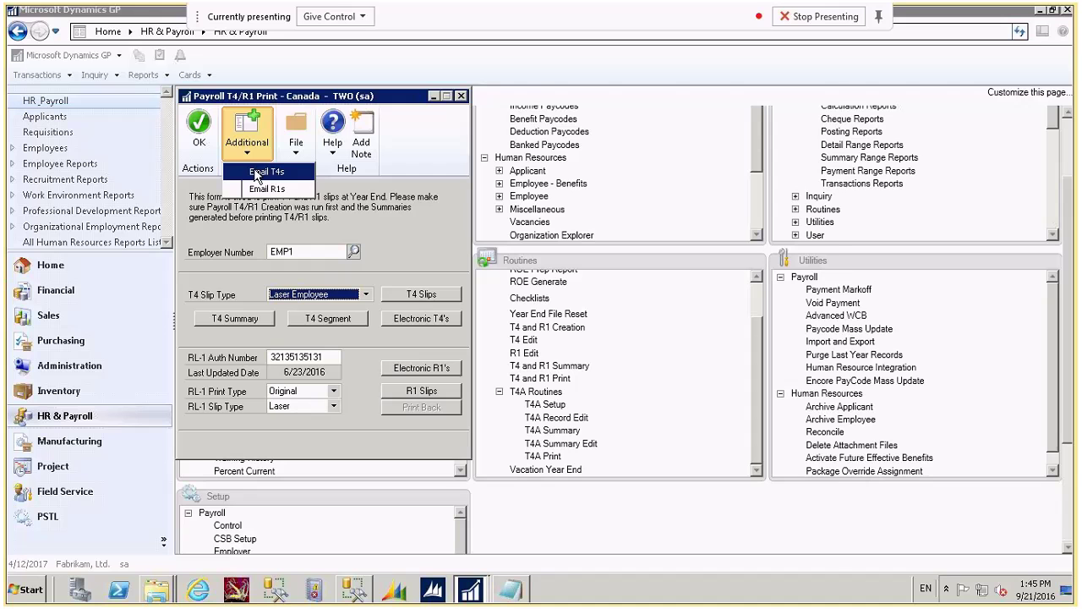
left_click(256, 172)
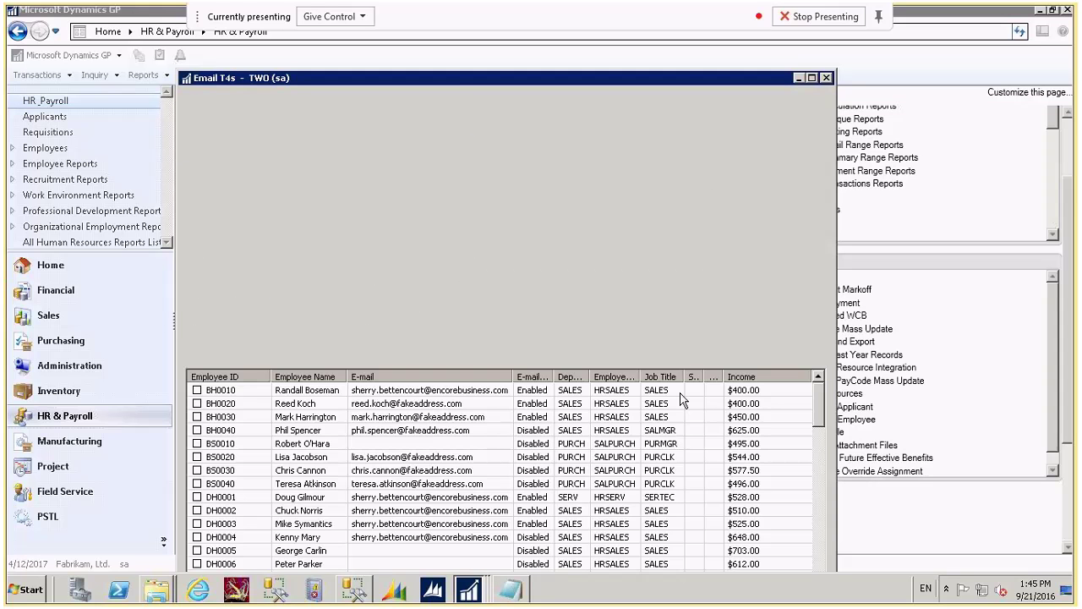
left_click_drag(627, 77, 657, 42)
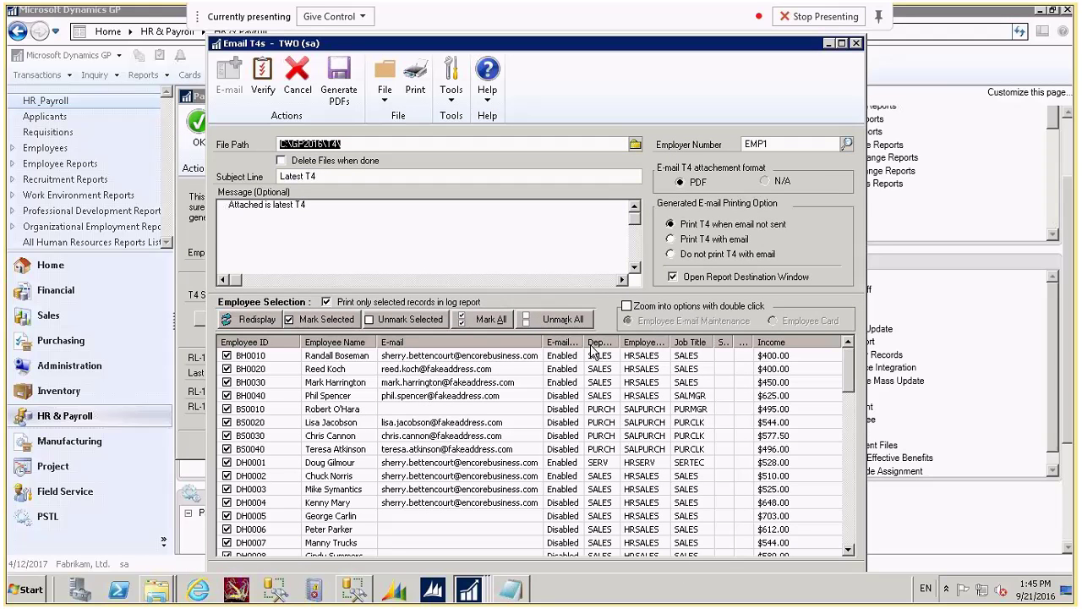
left_click(856, 43)
left_click(461, 96)
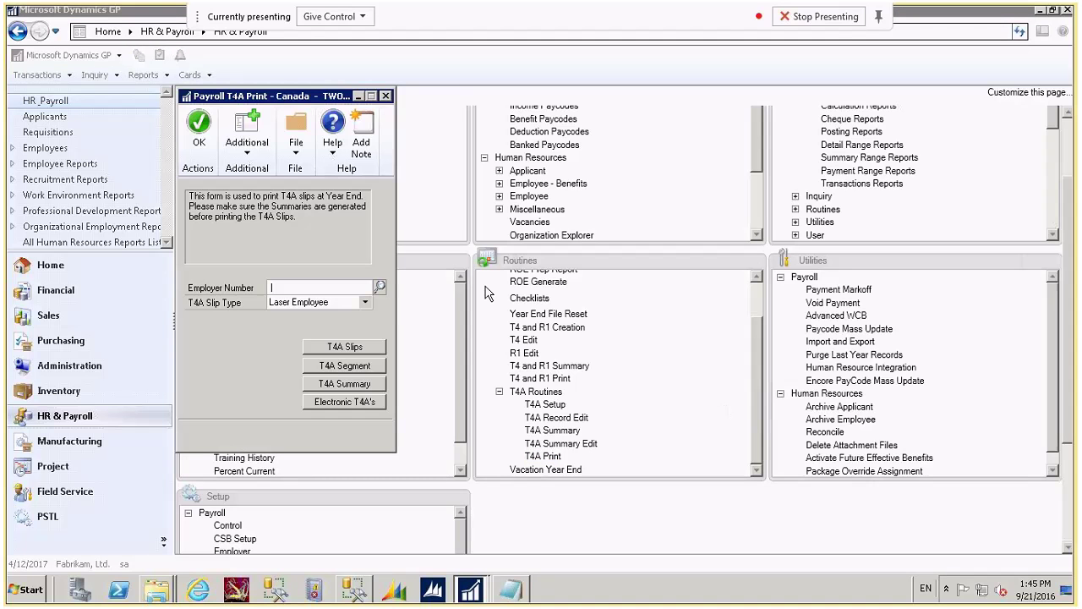
Select employer EMP1 and open Email T4As, listing four employees under subject Latest T4A.
left_click(380, 288)
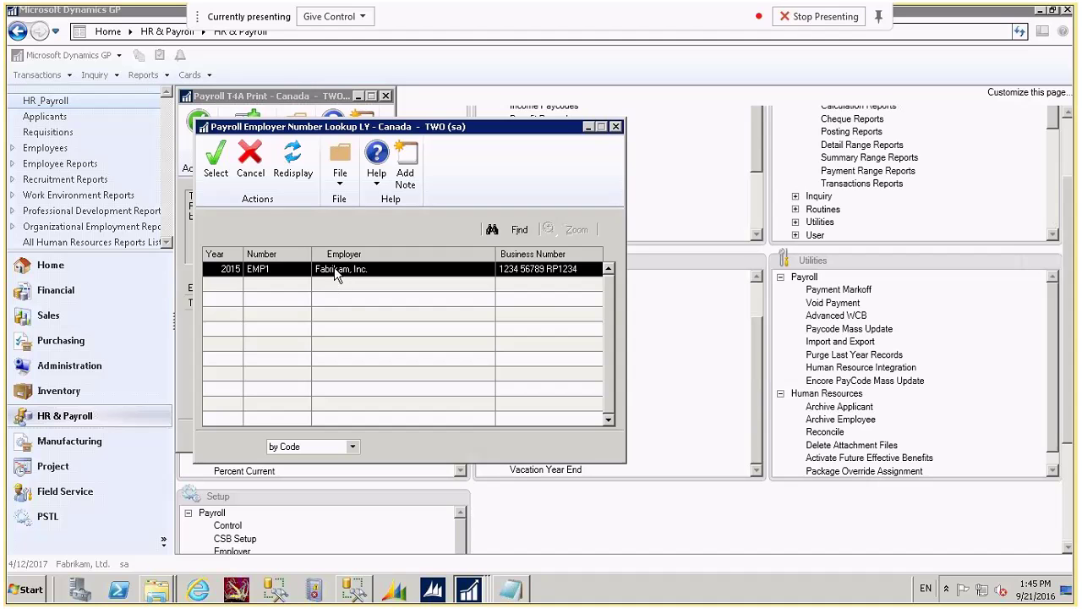
double_click(338, 271)
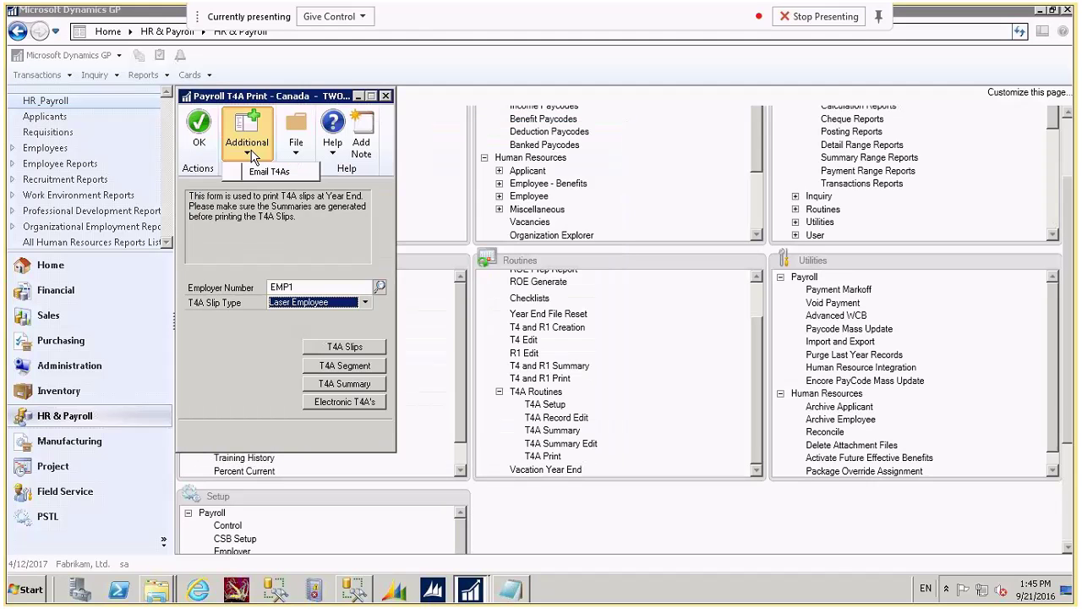
left_click(245, 91)
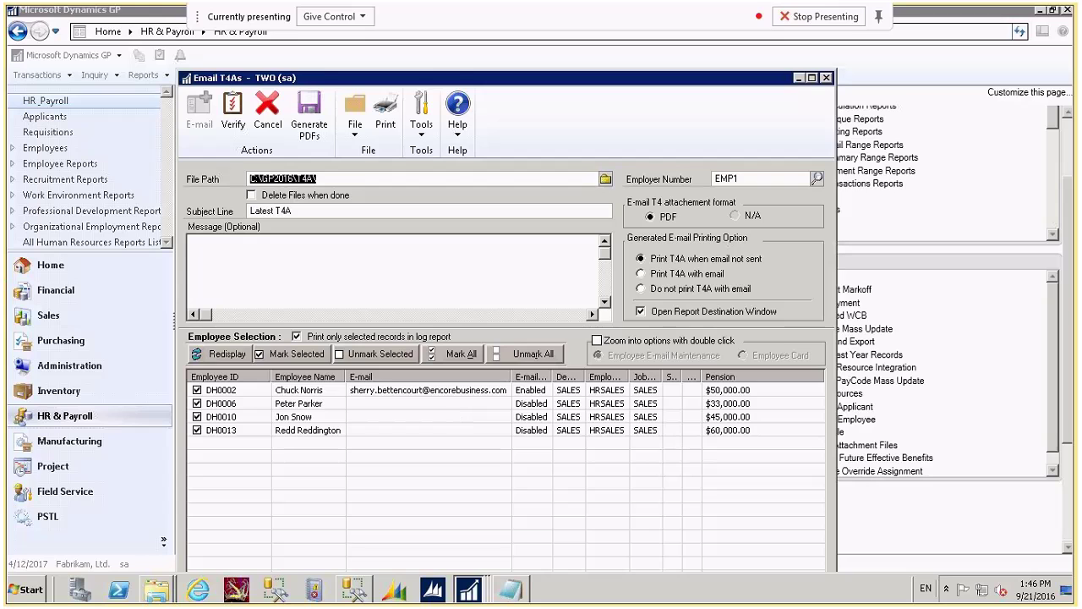
left_click(826, 17)
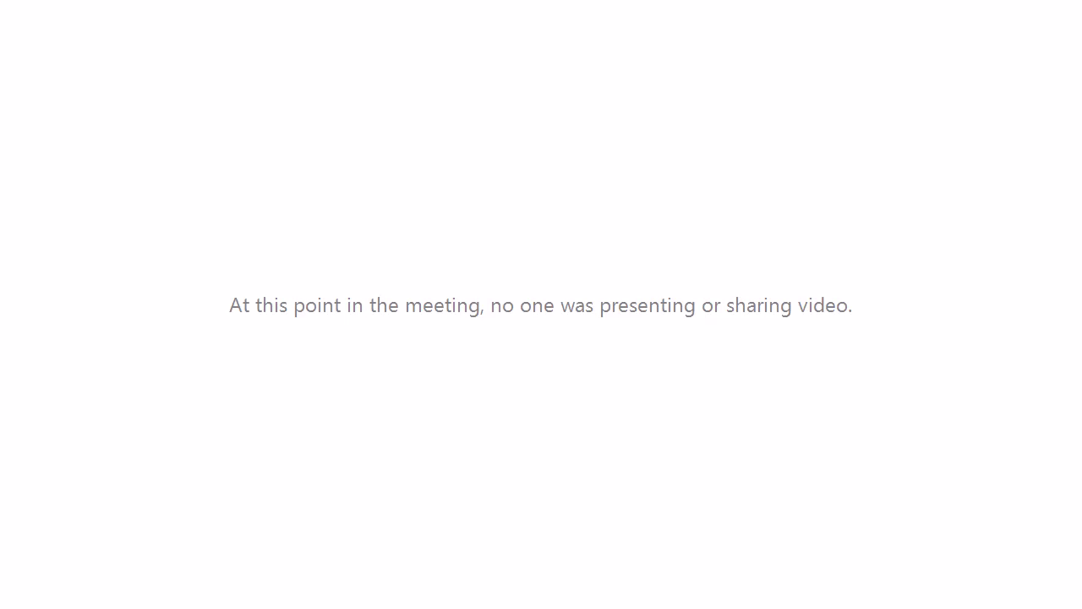